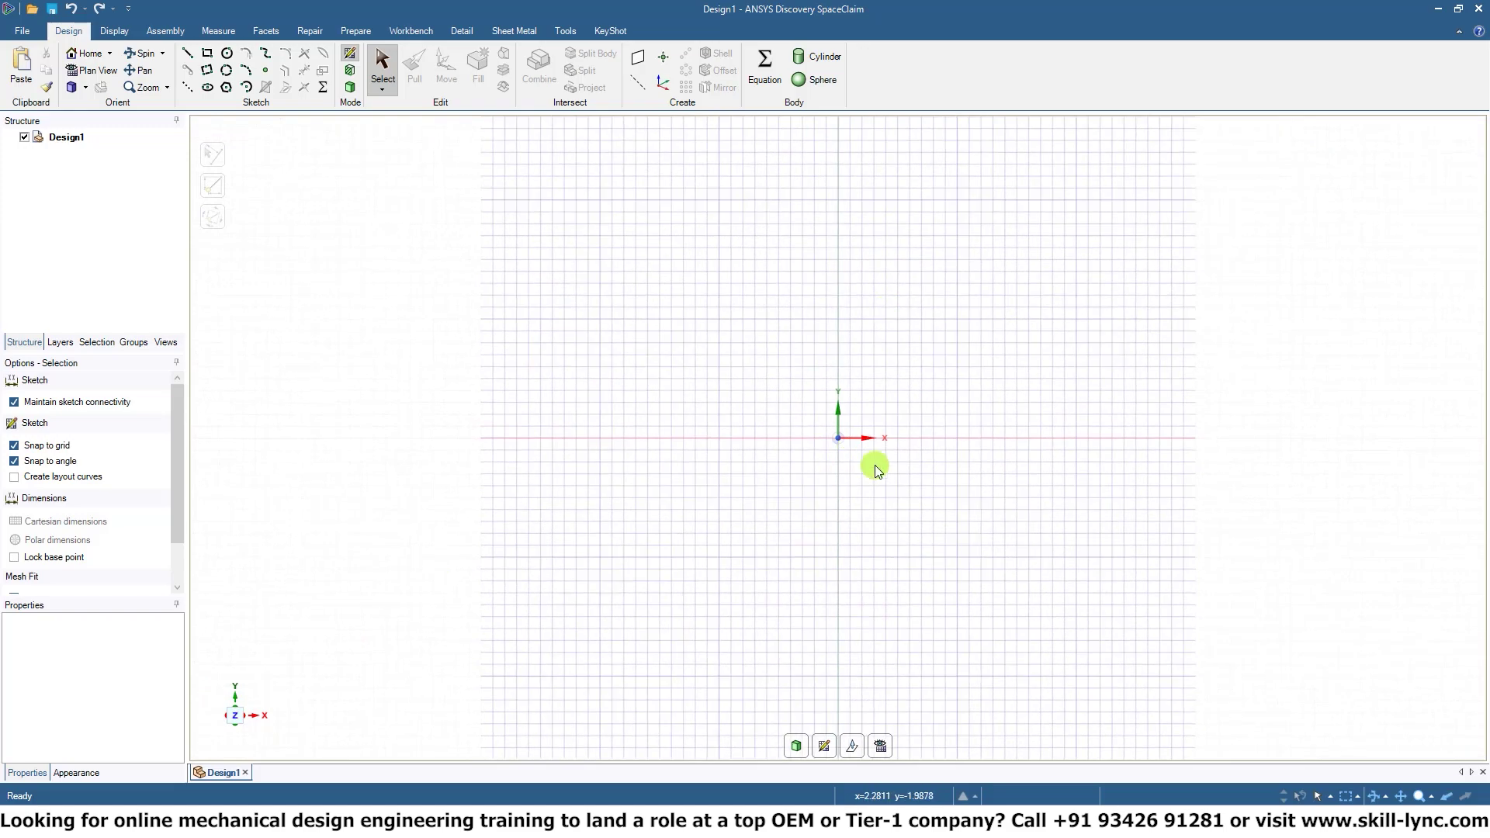
- Sketch an upright rectangle 4 mm wide and 12 mm high on the negative X side of the origin for the hook's shank
shift+middle_drag(894, 453, 856, 441)
scroll(845, 322, up, 5)
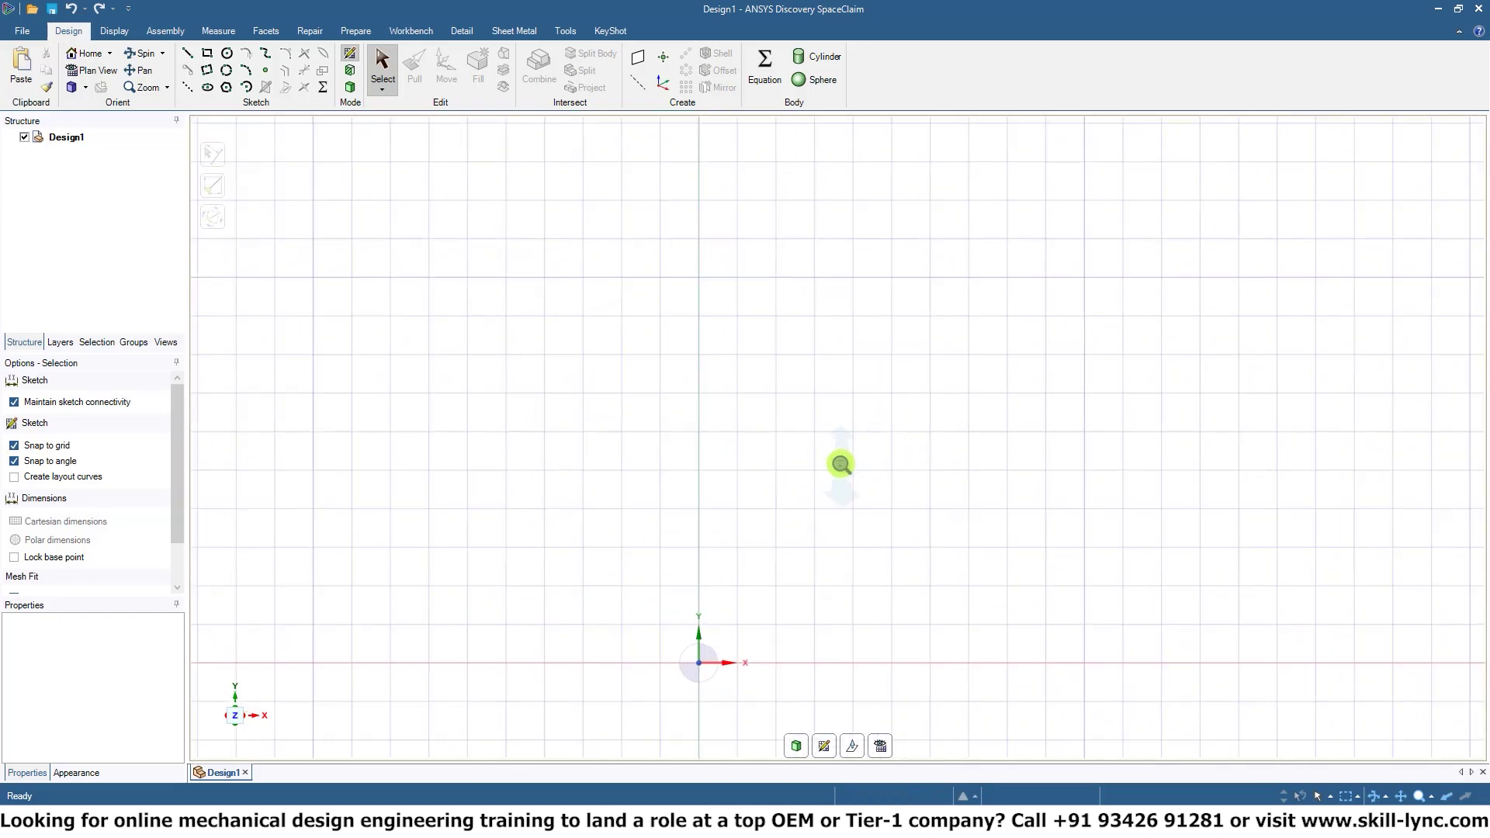
scroll(802, 481, down, 4)
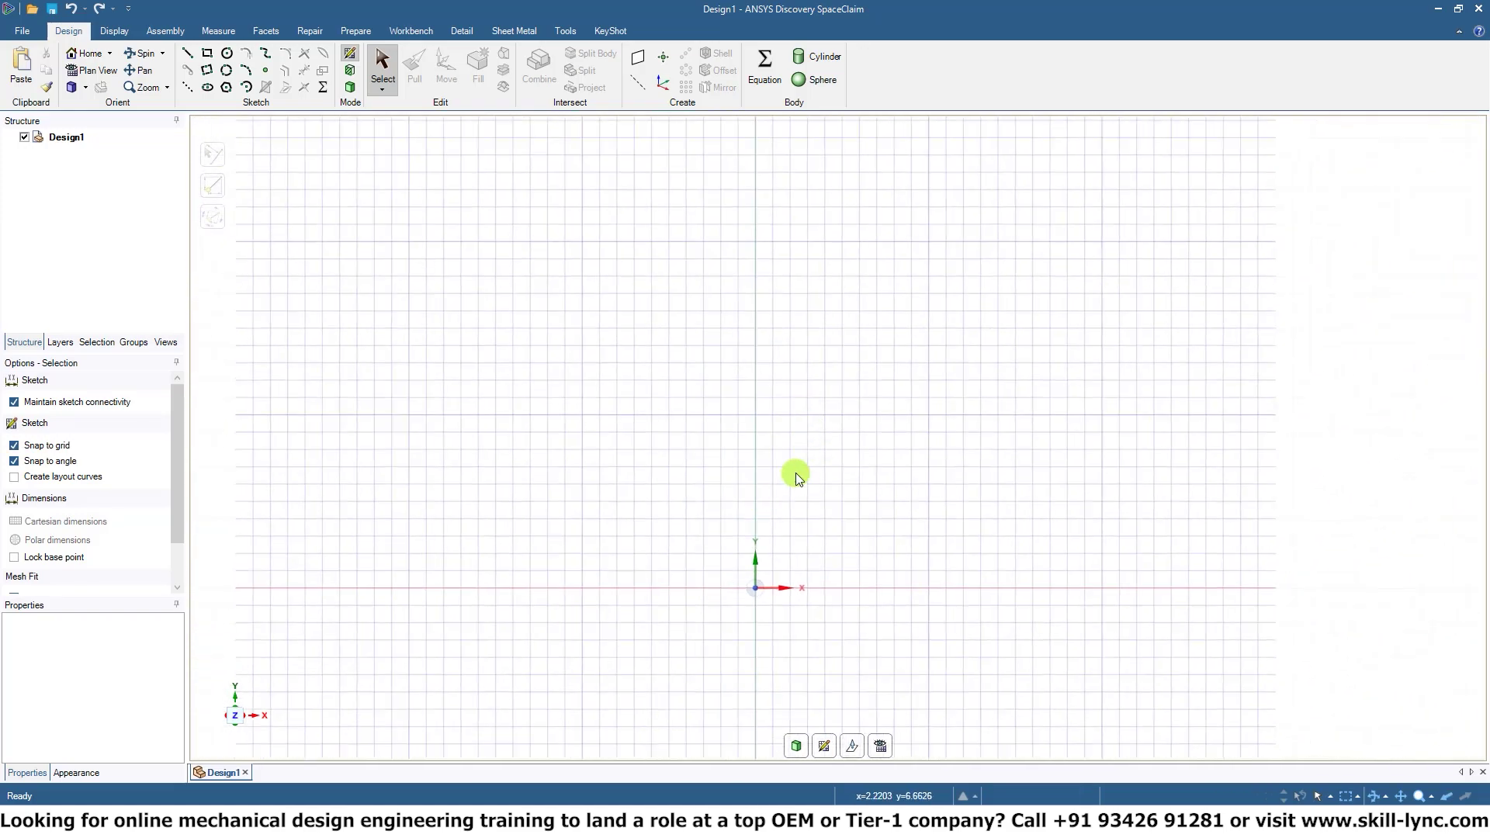
mouse_move(798, 477)
shift+middle_down()
mouse_move(812, 240)
mouse_move(795, 319)
shift+middle_up()
scroll(809, 400, up, 2)
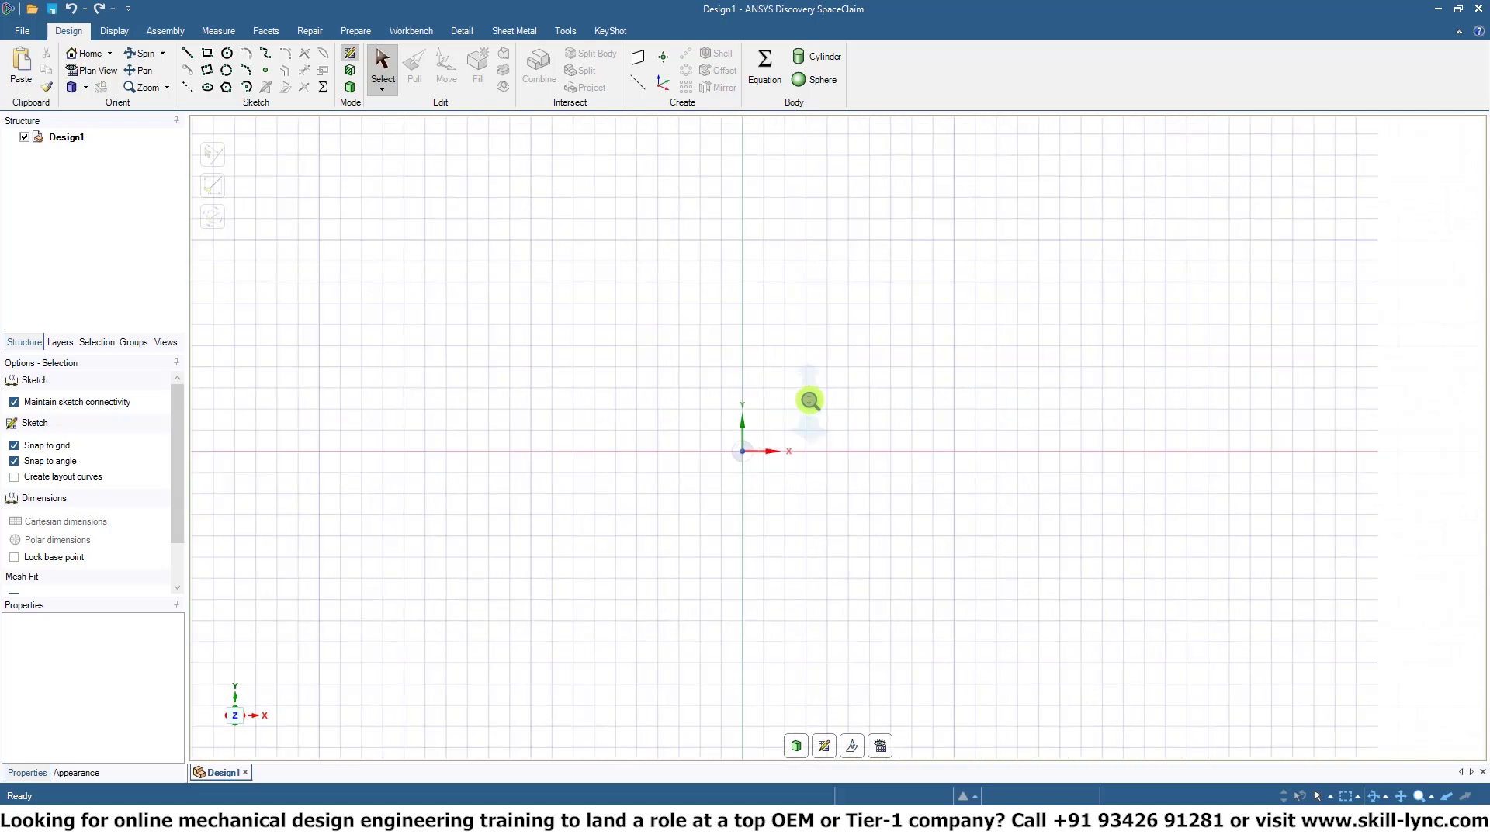
scroll(810, 401, up, 3)
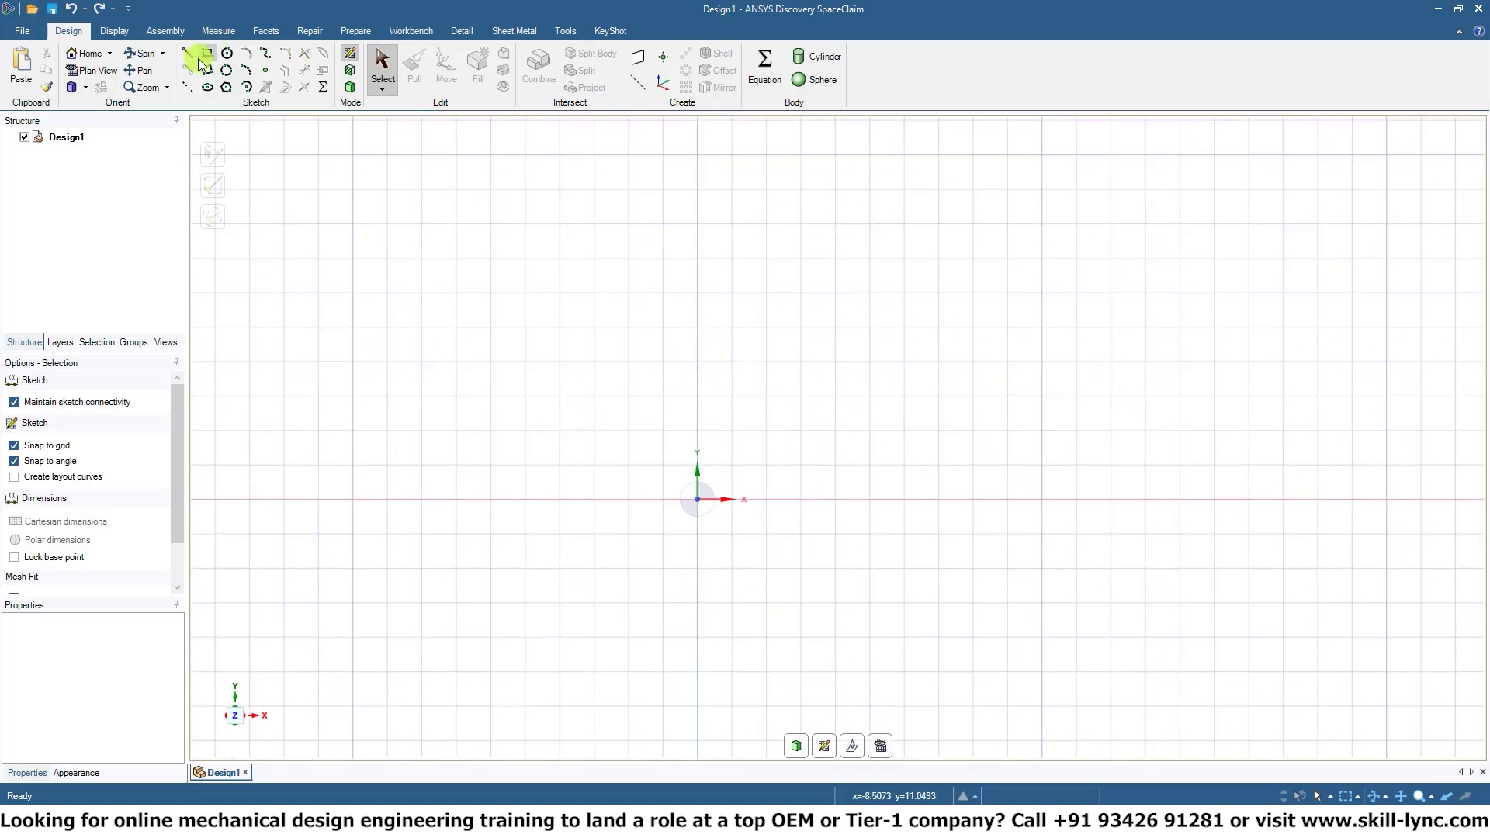
click(472, 160)
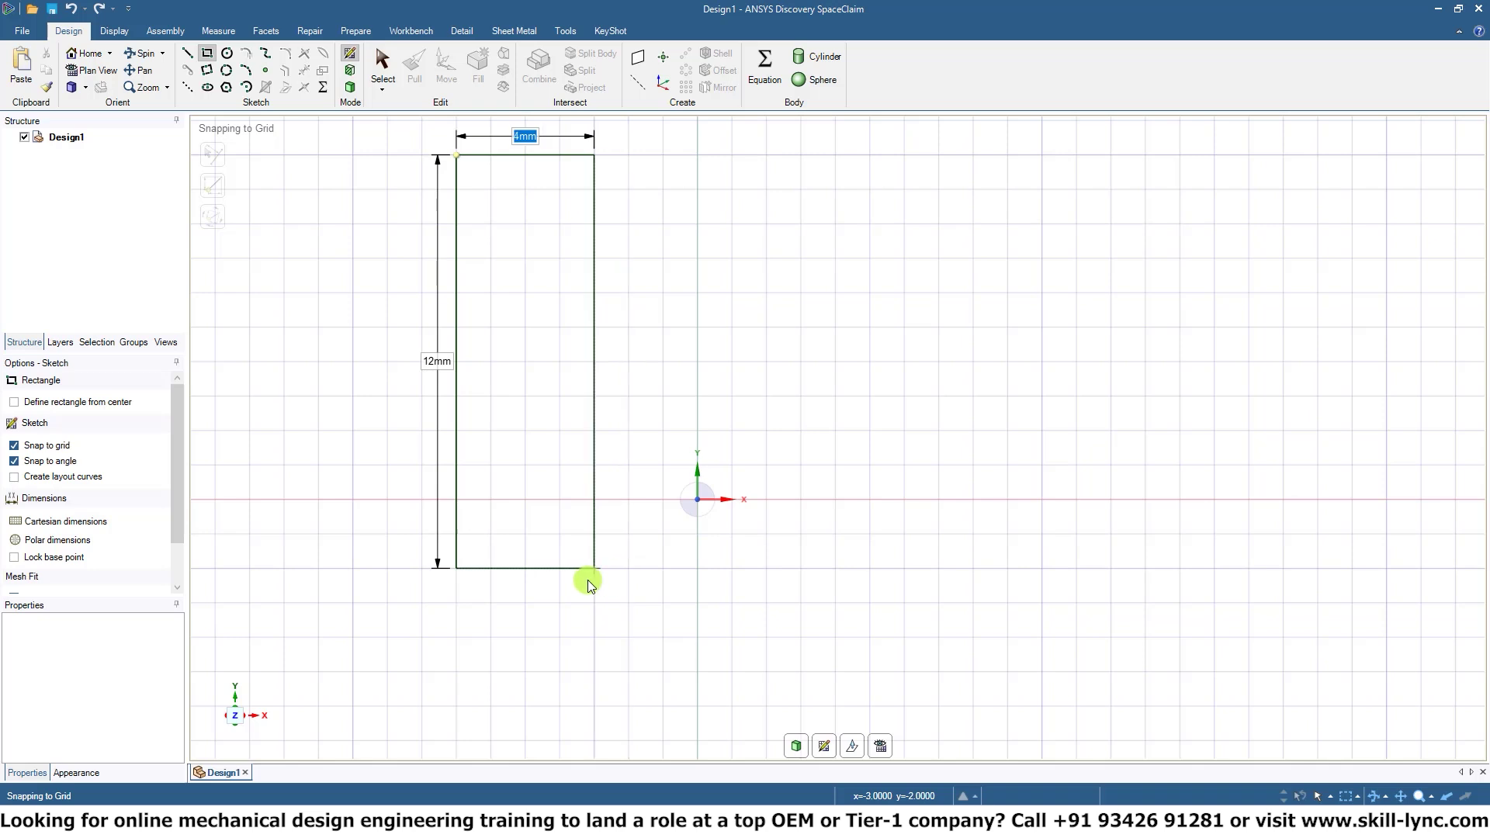
click(598, 427)
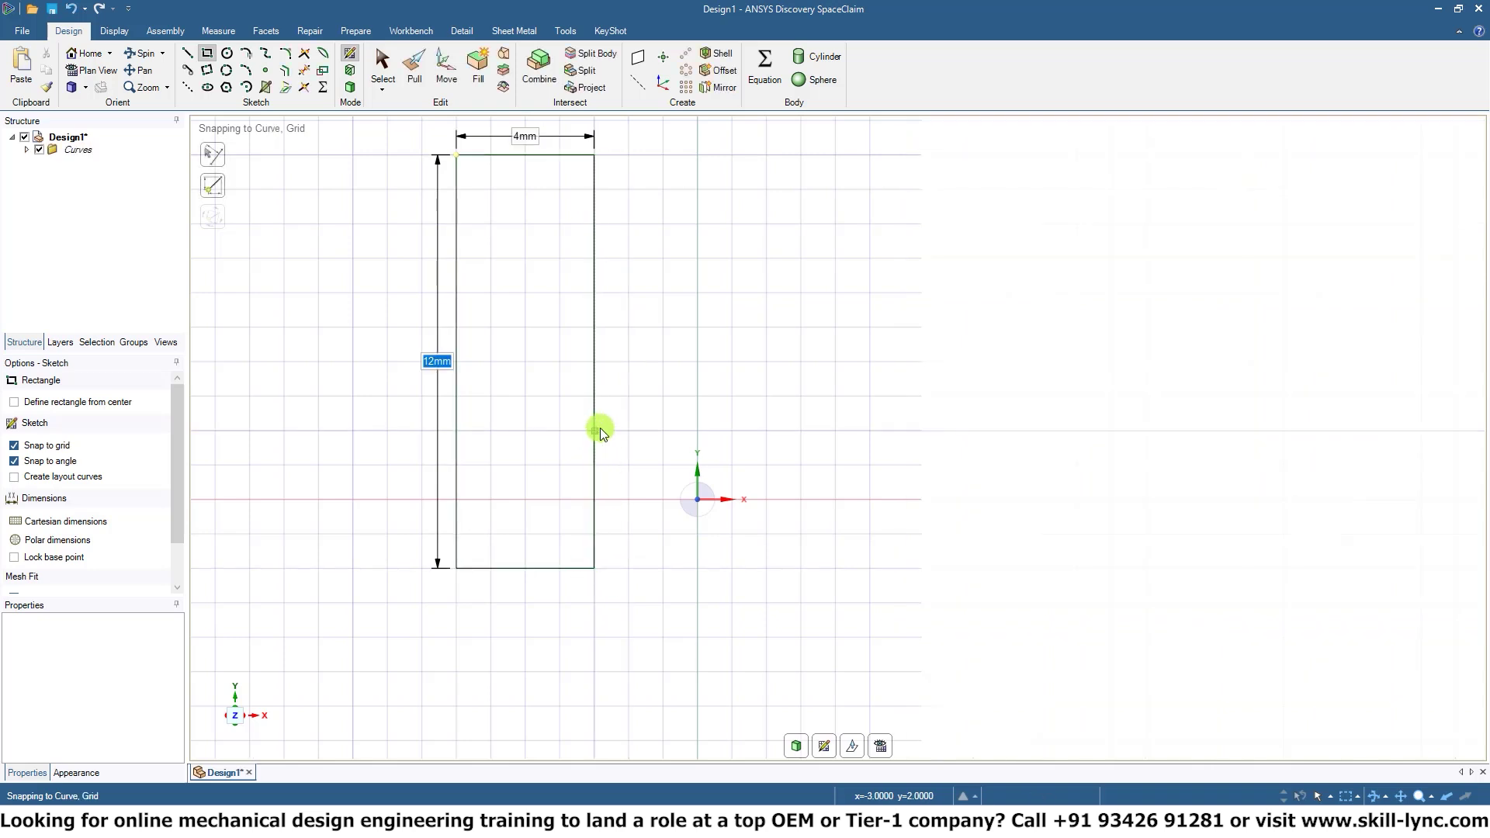
- Add a 6 mm by 4 mm rectangle beside the shank's lower end and a 2 mm by 3 mm rectangle on its outer end
click(594, 430)
click(810, 568)
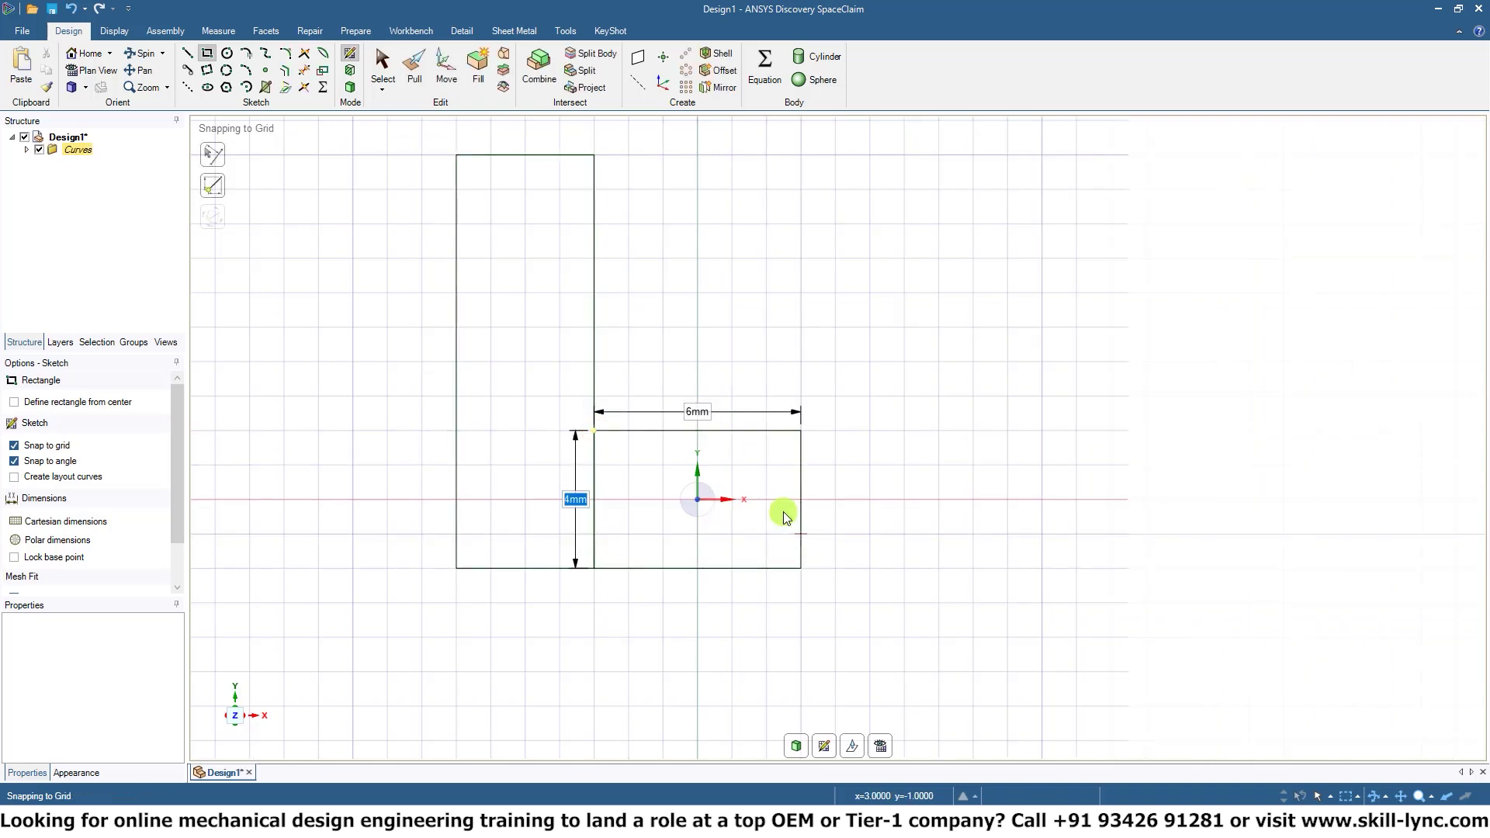
click(730, 431)
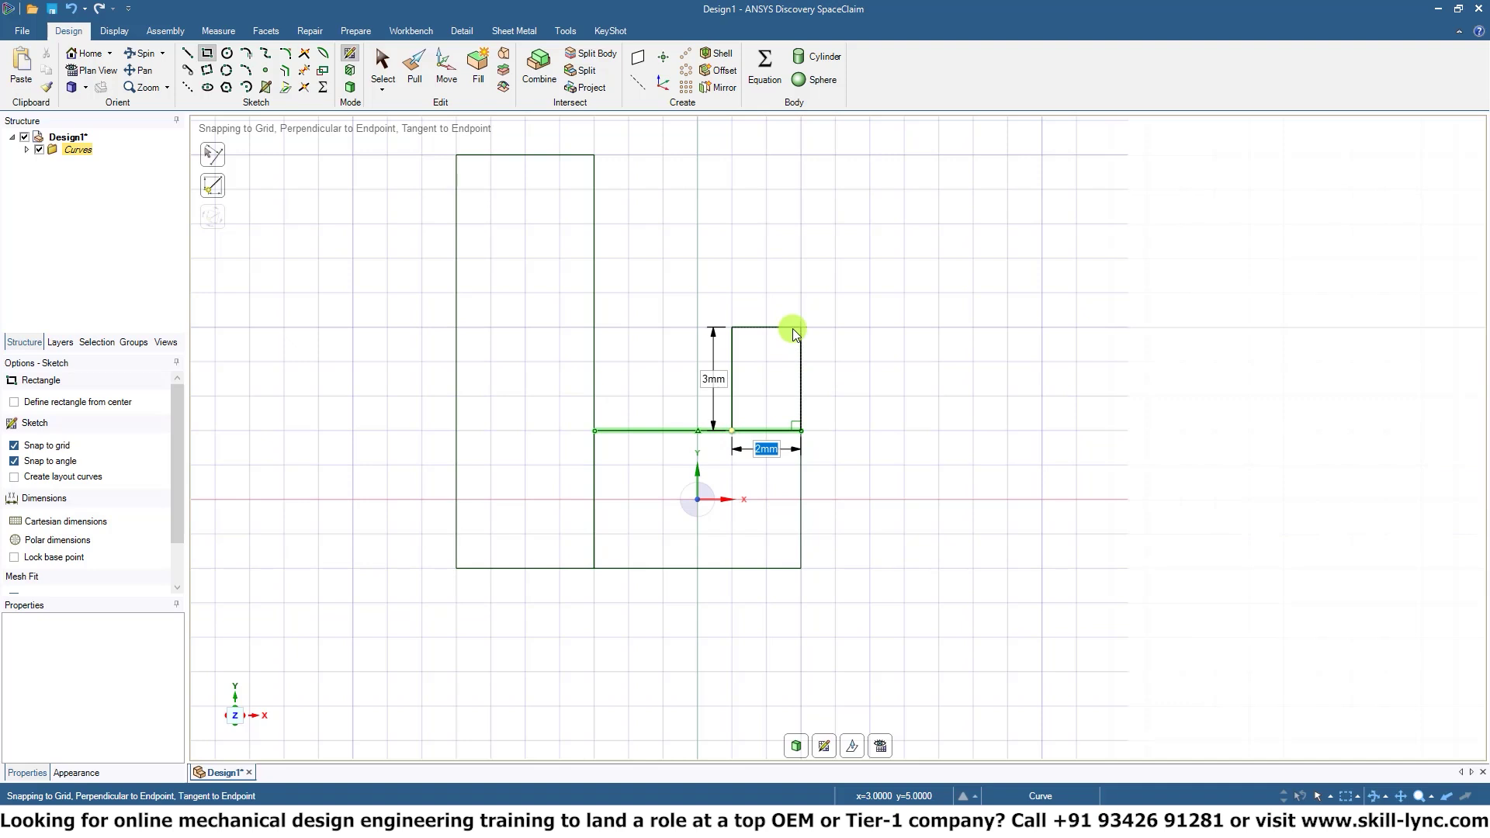
click(797, 332)
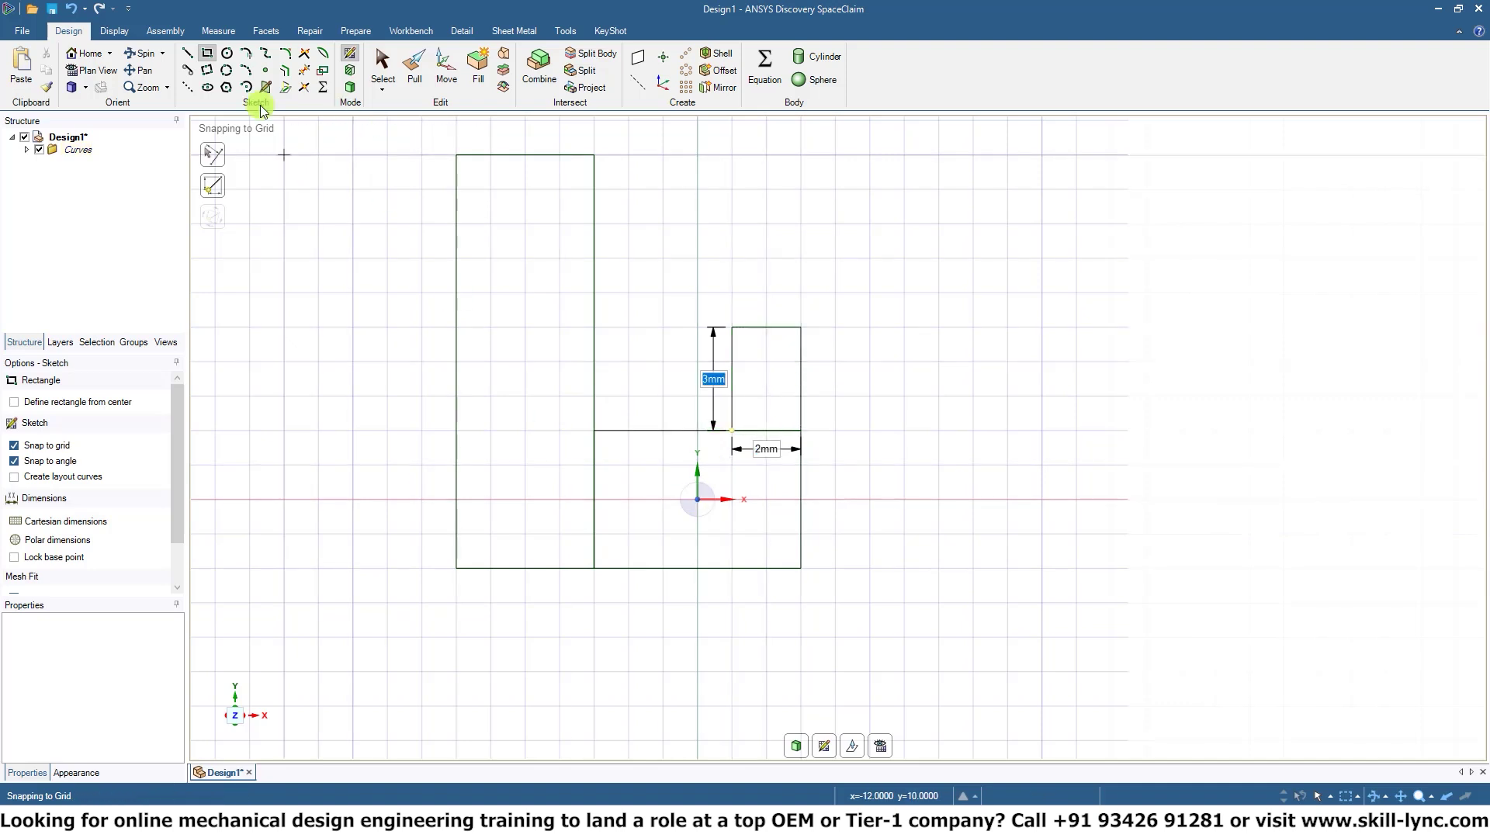
- Draw two sloping lines inside the small rectangle, joining both base corners to the midpoint of its upper edge
click(187, 53)
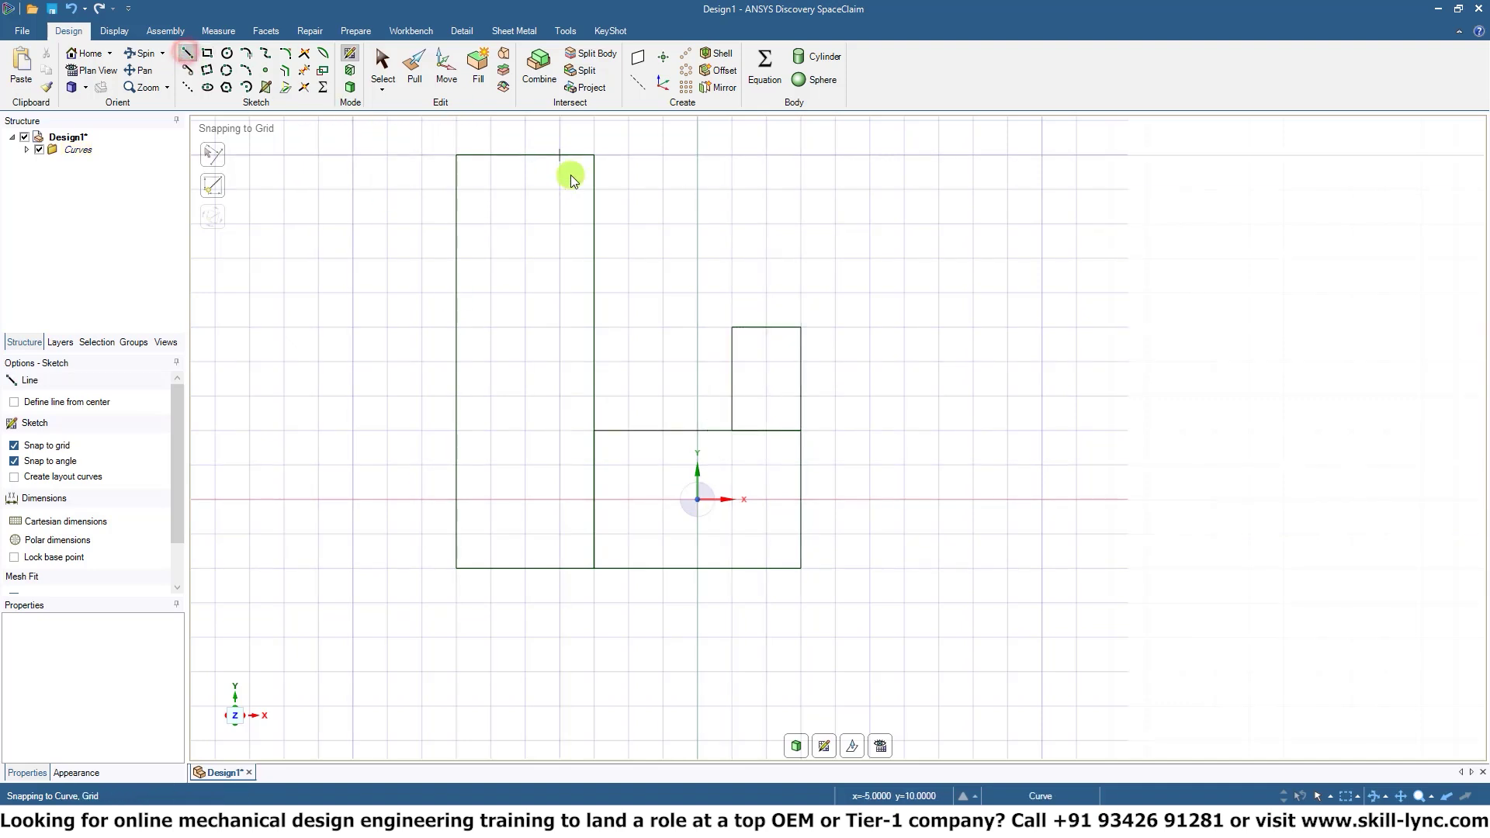
click(733, 432)
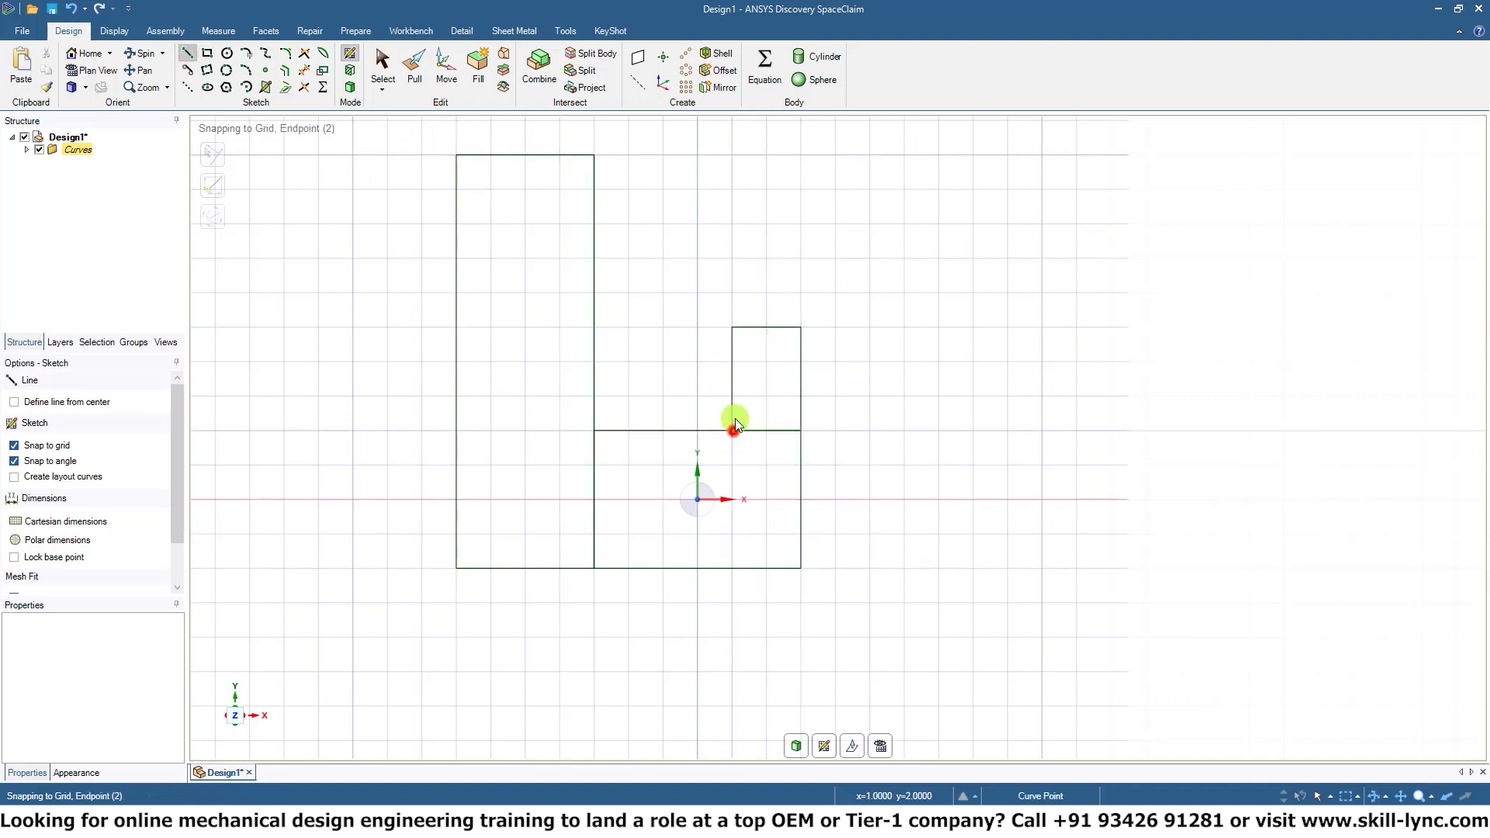
click(766, 328)
click(801, 431)
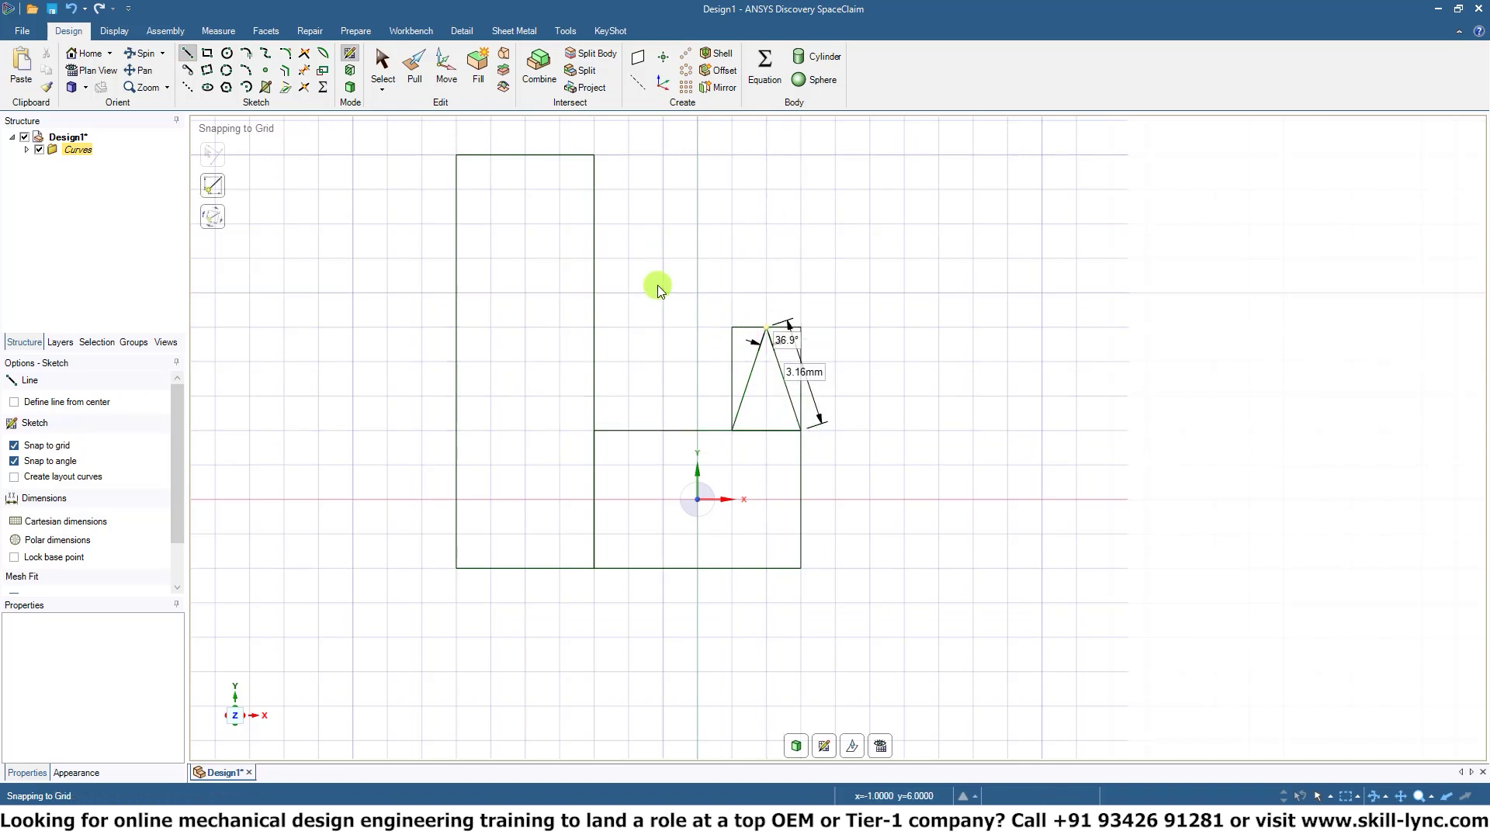
- Trim away the small rectangle's outer sides and upper edge around the triangular tip
click(303, 70)
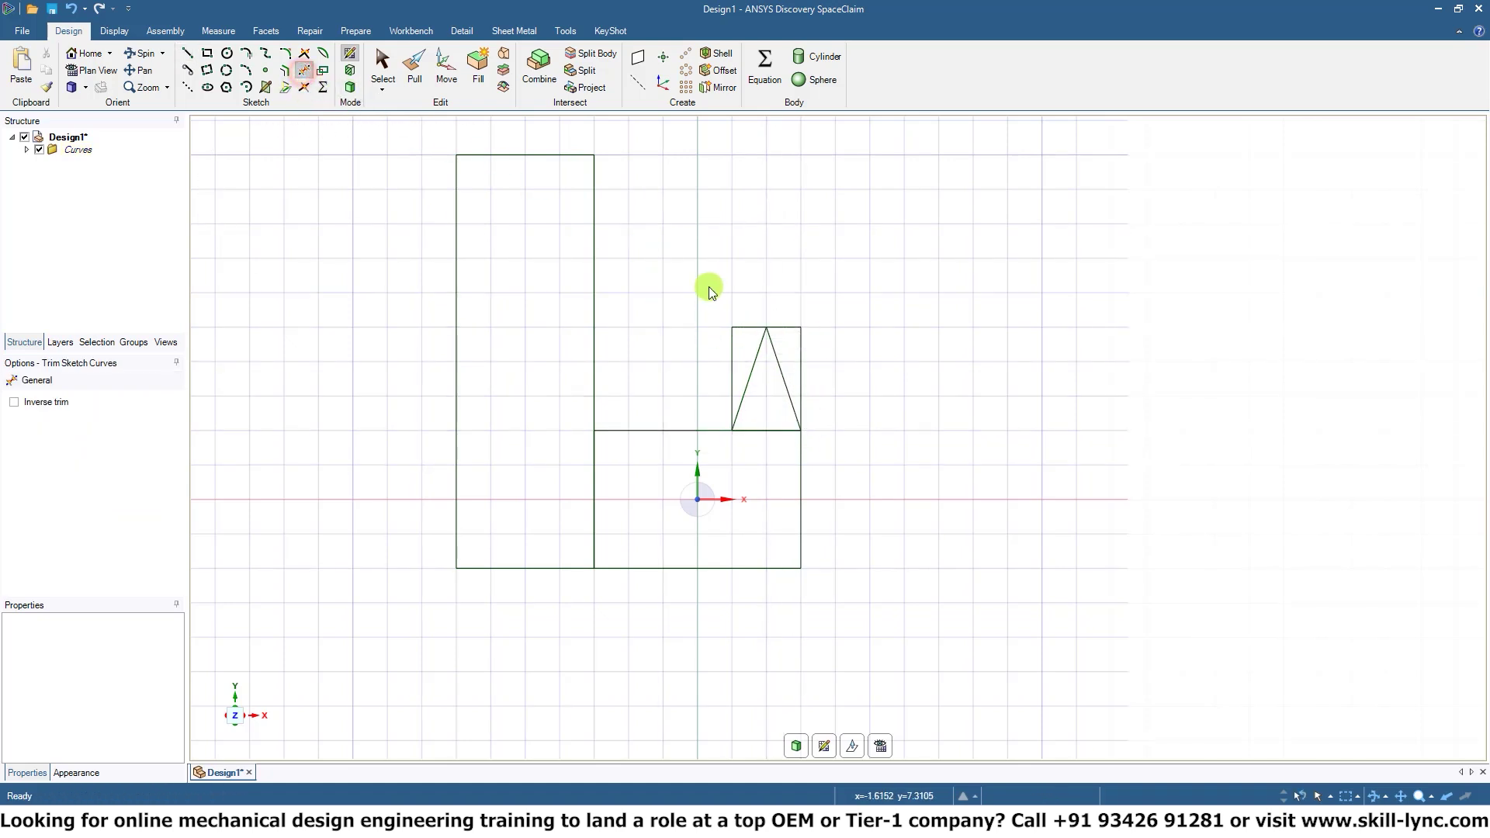
click(729, 348)
click(738, 327)
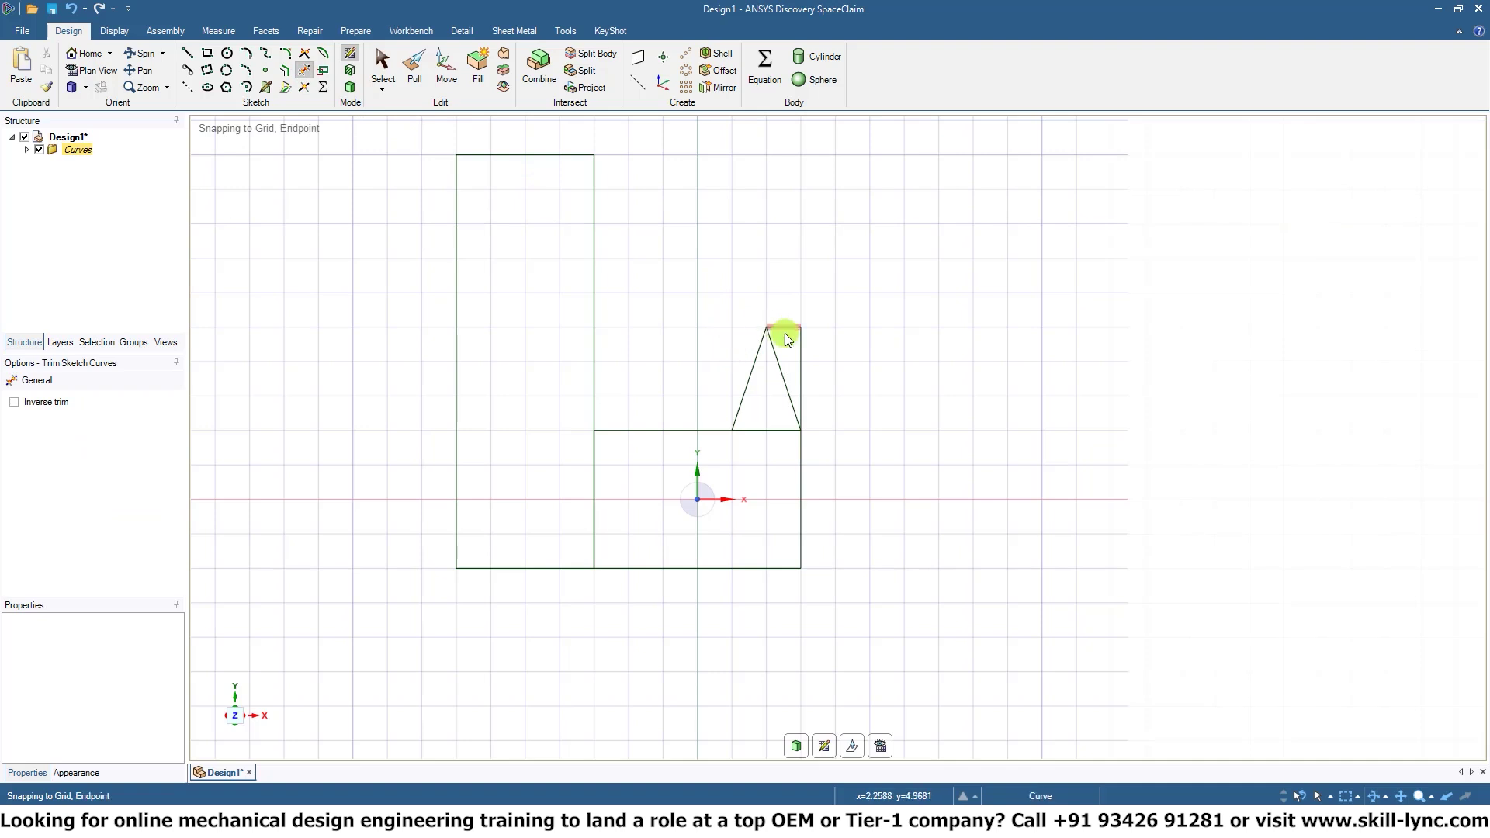
click(799, 353)
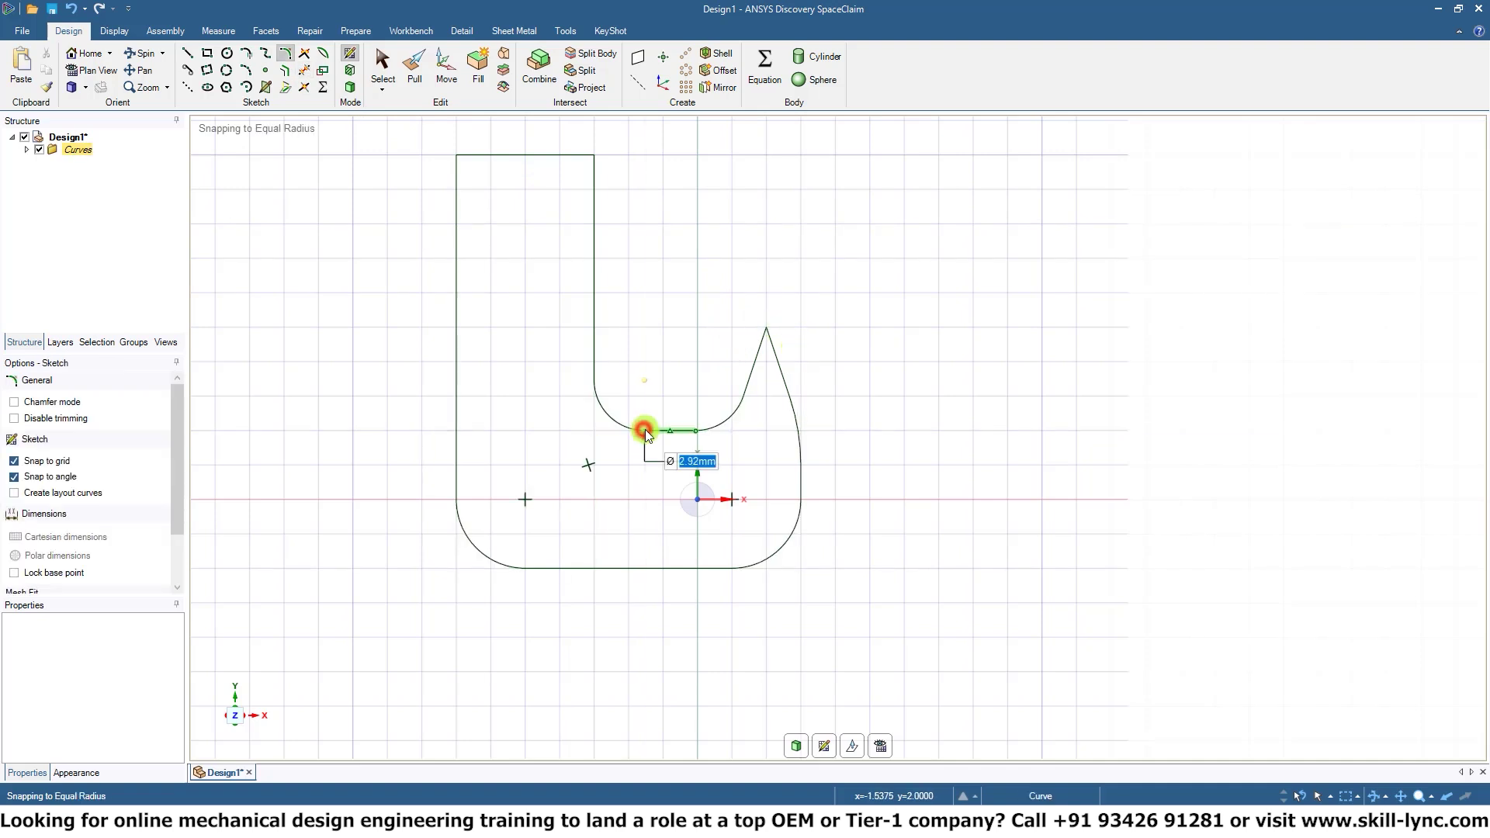
- Round the two upper corners of the hook's shank with a radius of 1.46 mm
click(458, 221)
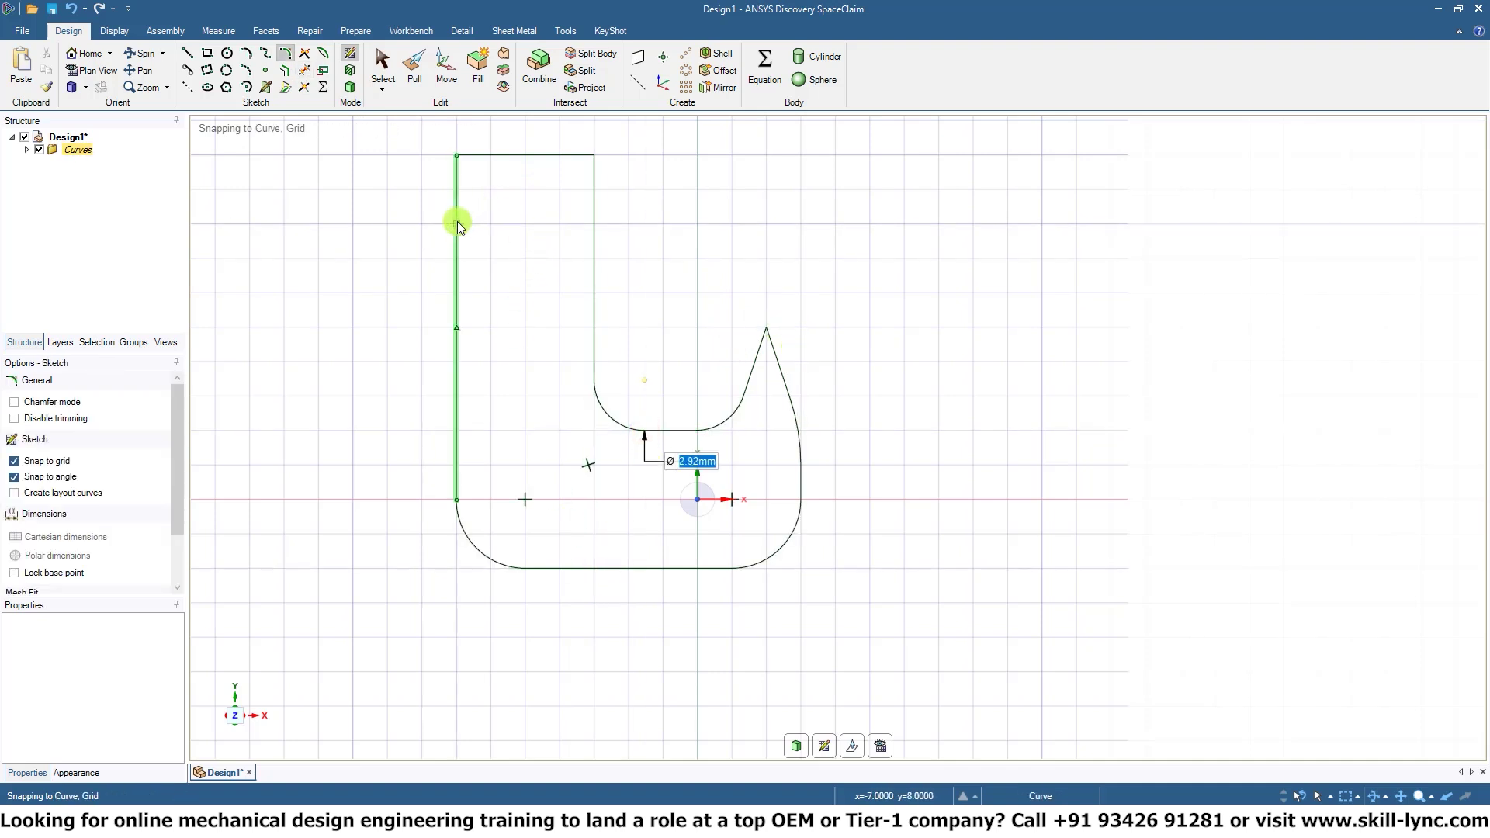
click(548, 156)
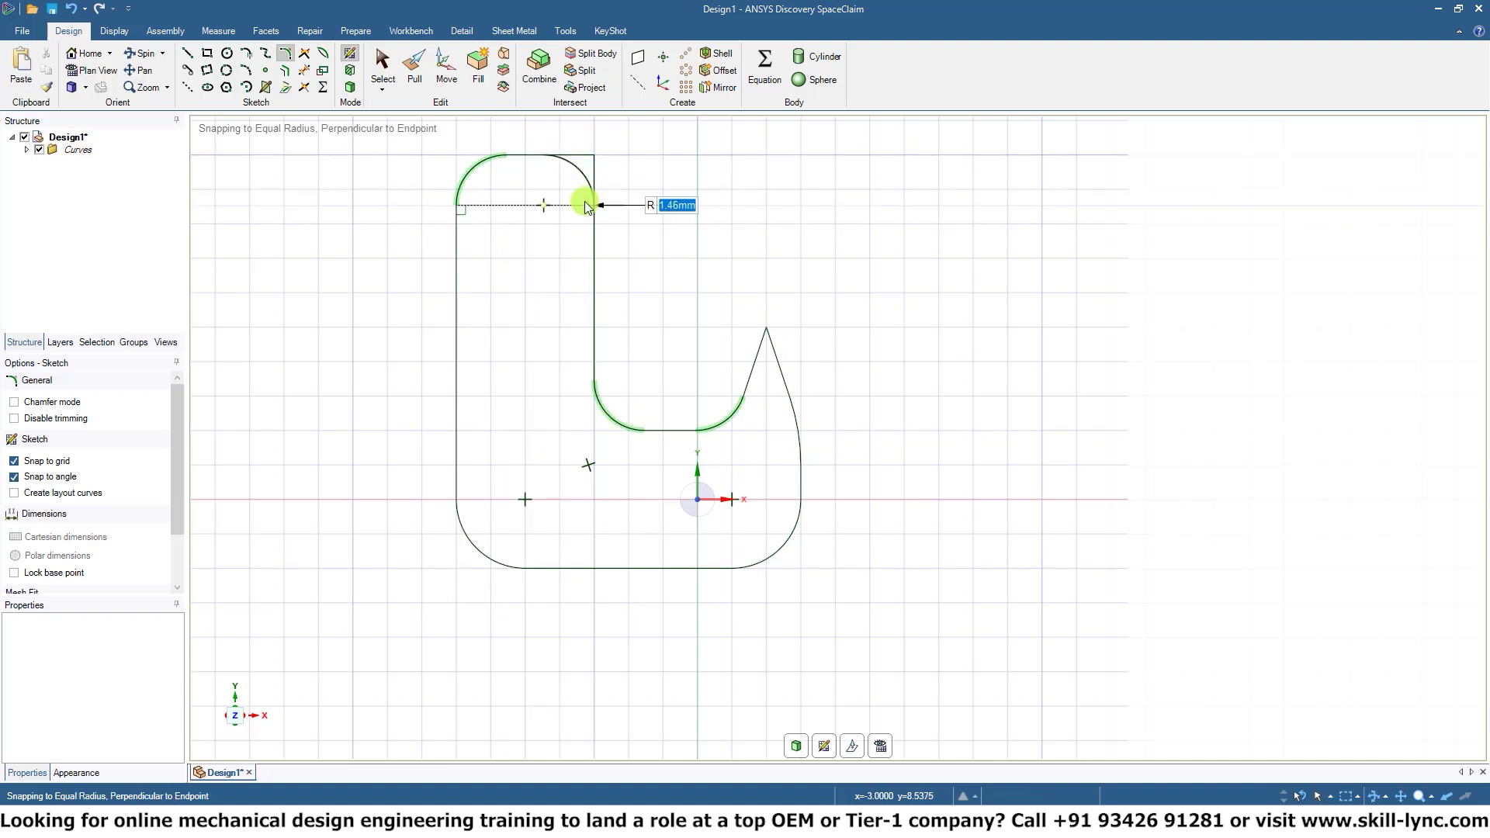
click(585, 201)
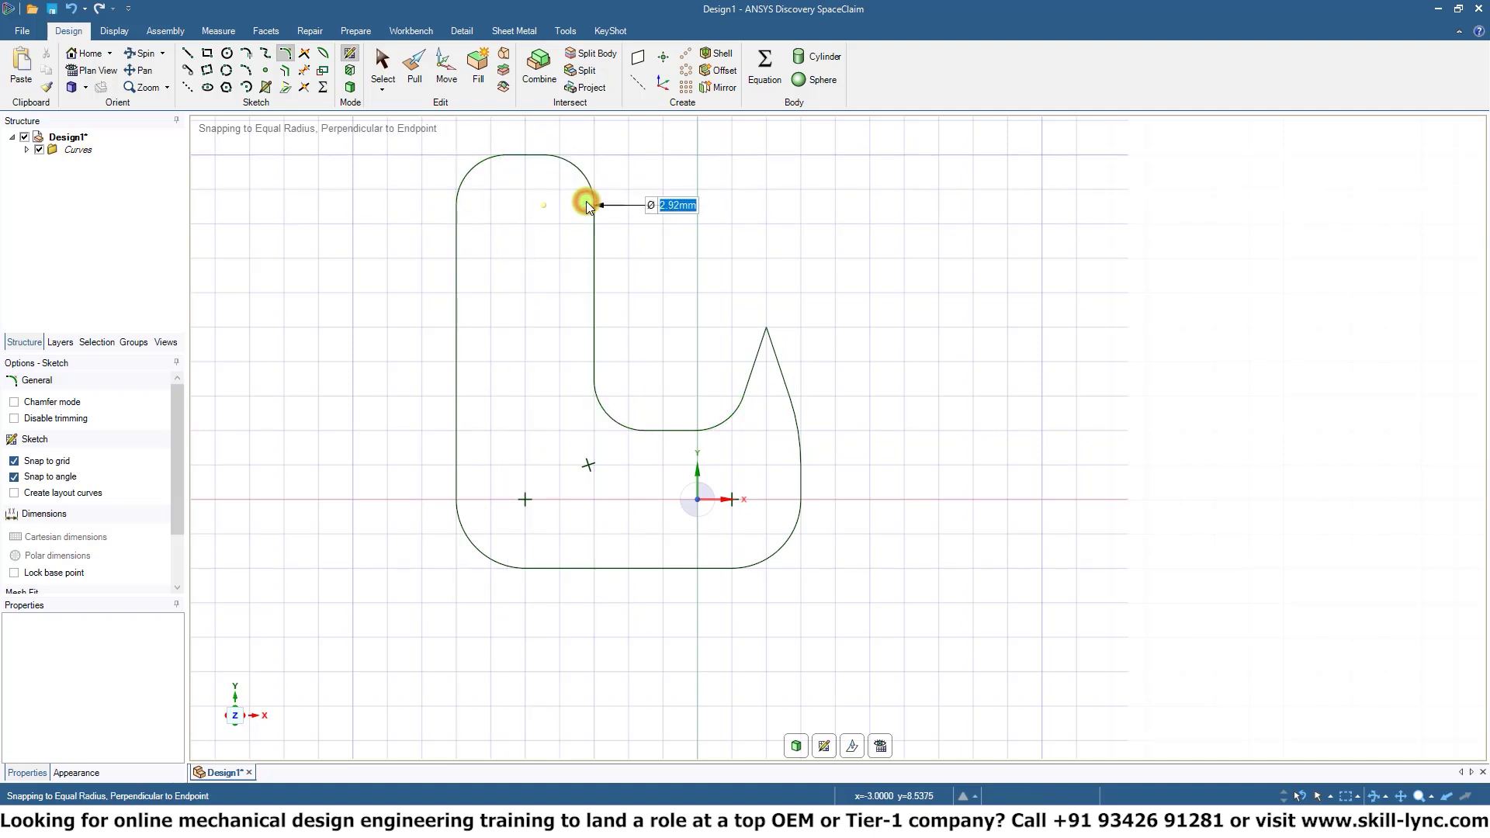
- Sketch a circle about 1.52 mm in diameter, centred in the upper end of the shank at x -5, y 8
click(226, 53)
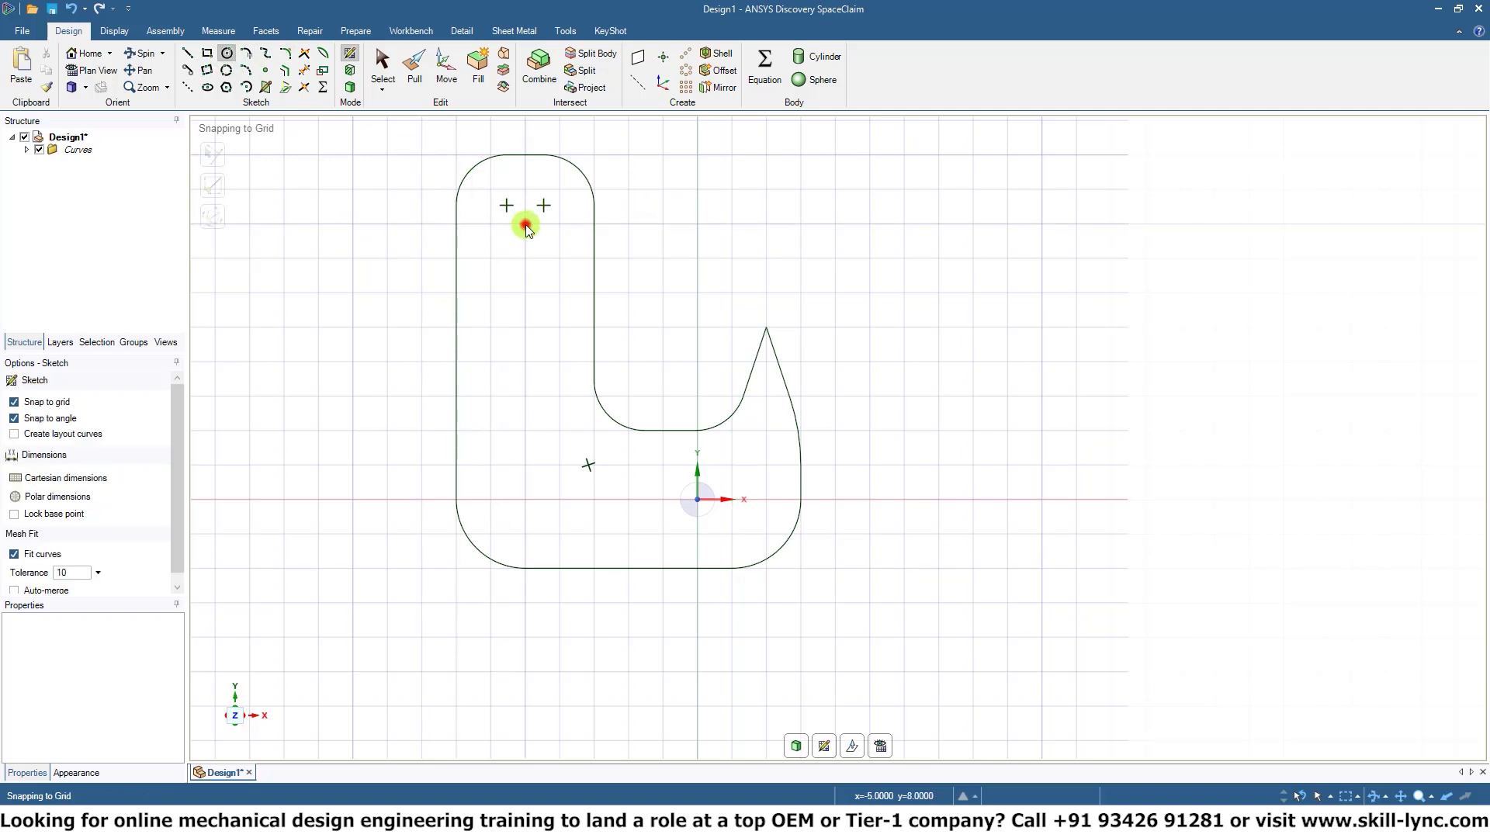
click(525, 223)
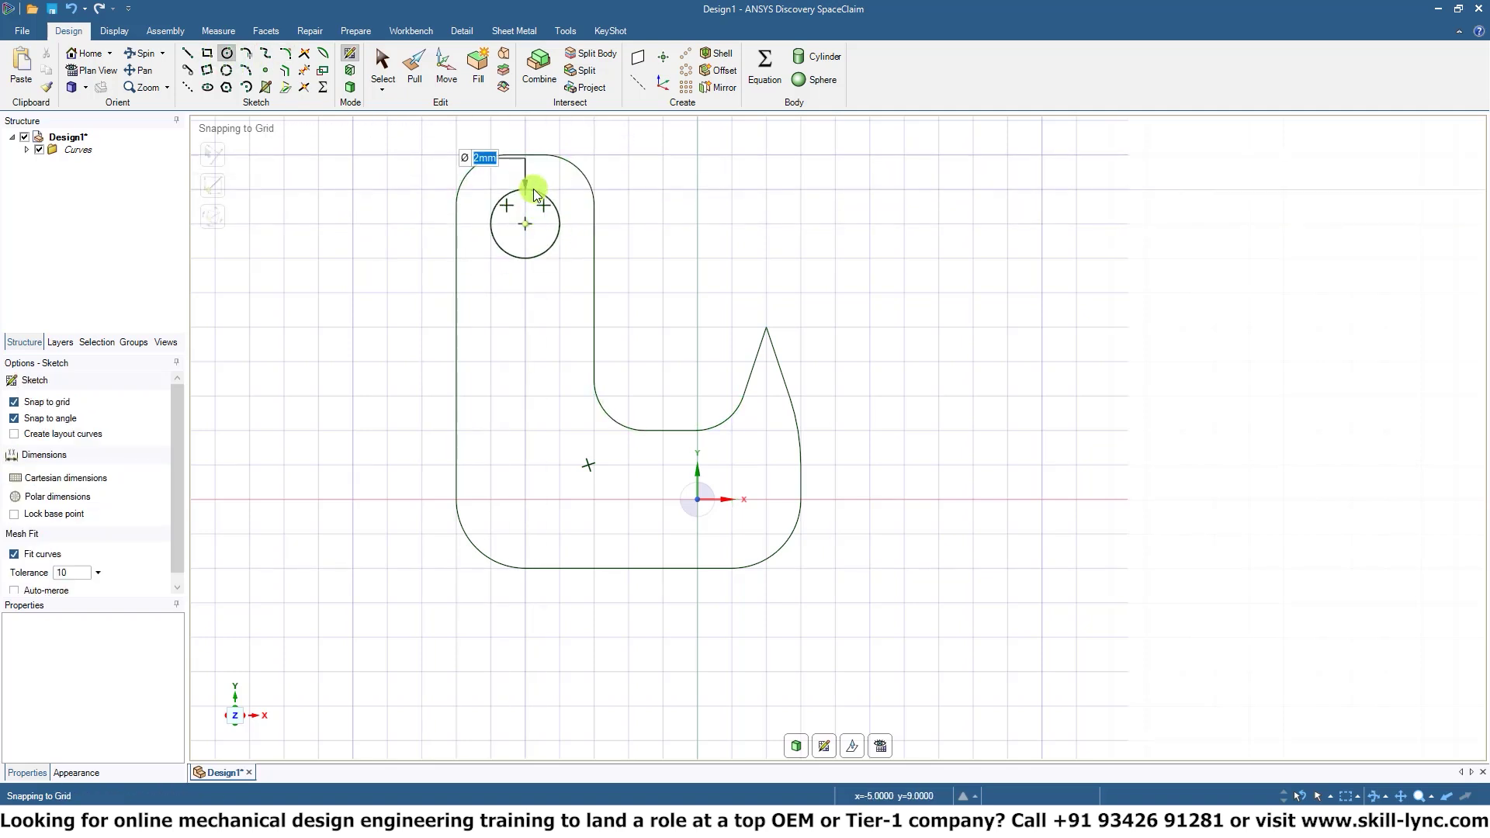
click(540, 204)
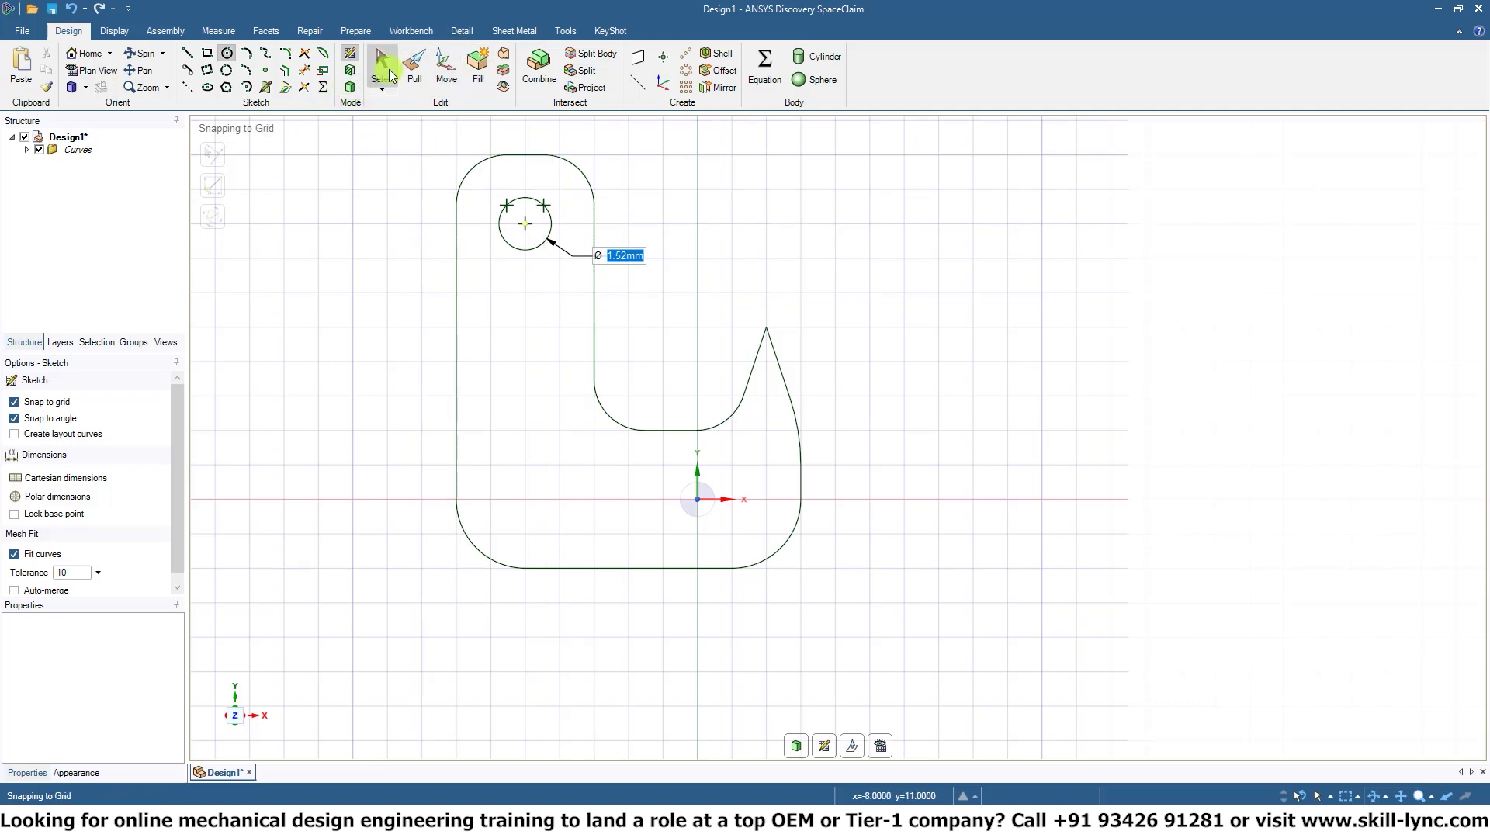
- Pull rounds onto the solid hook's outer edge loops, about 0.66 mm on the front face and about 0.84 mm on the back
click(912, 443)
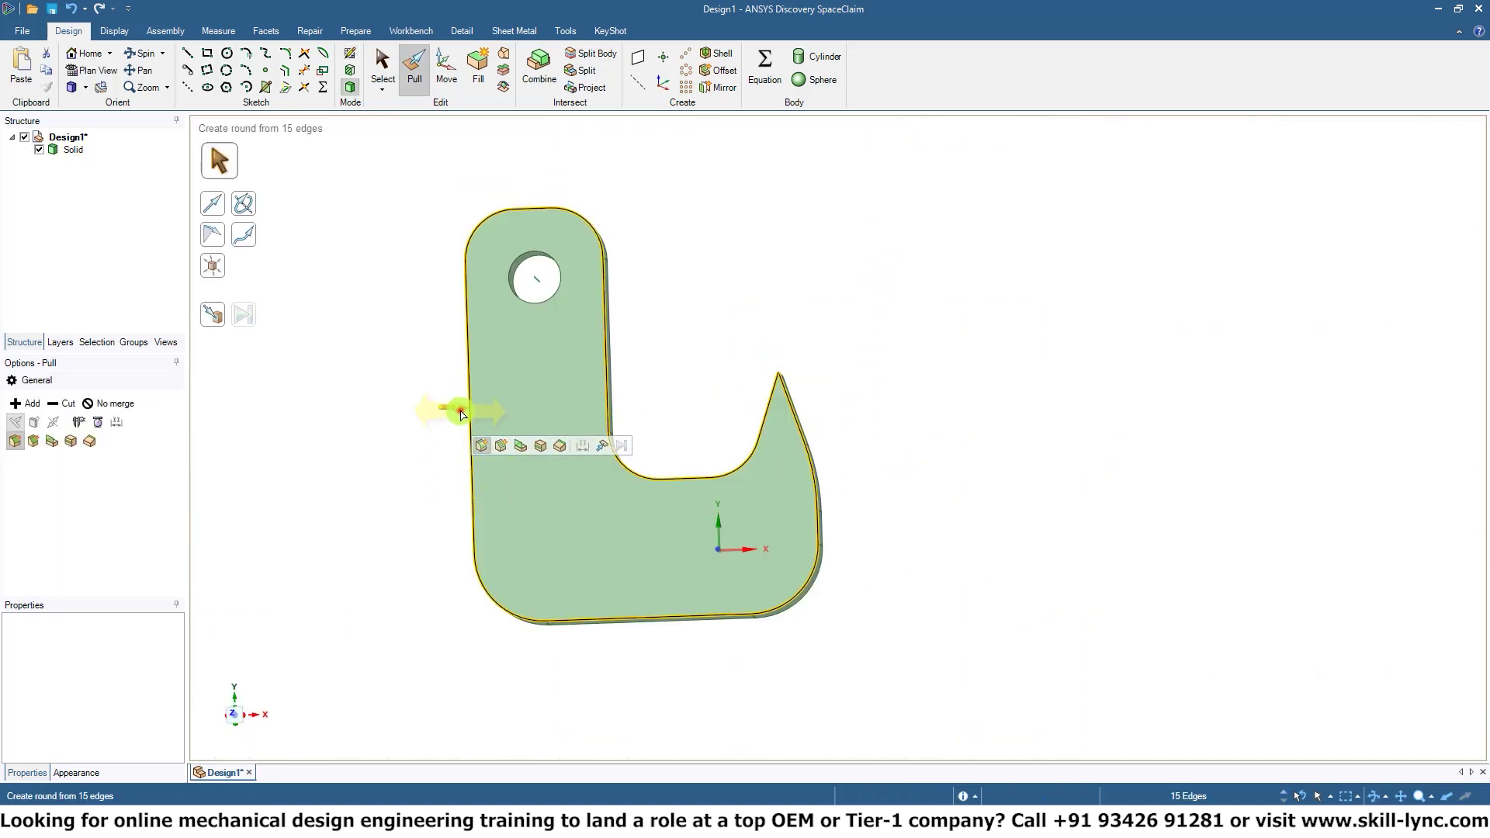
drag(466, 419, 512, 423)
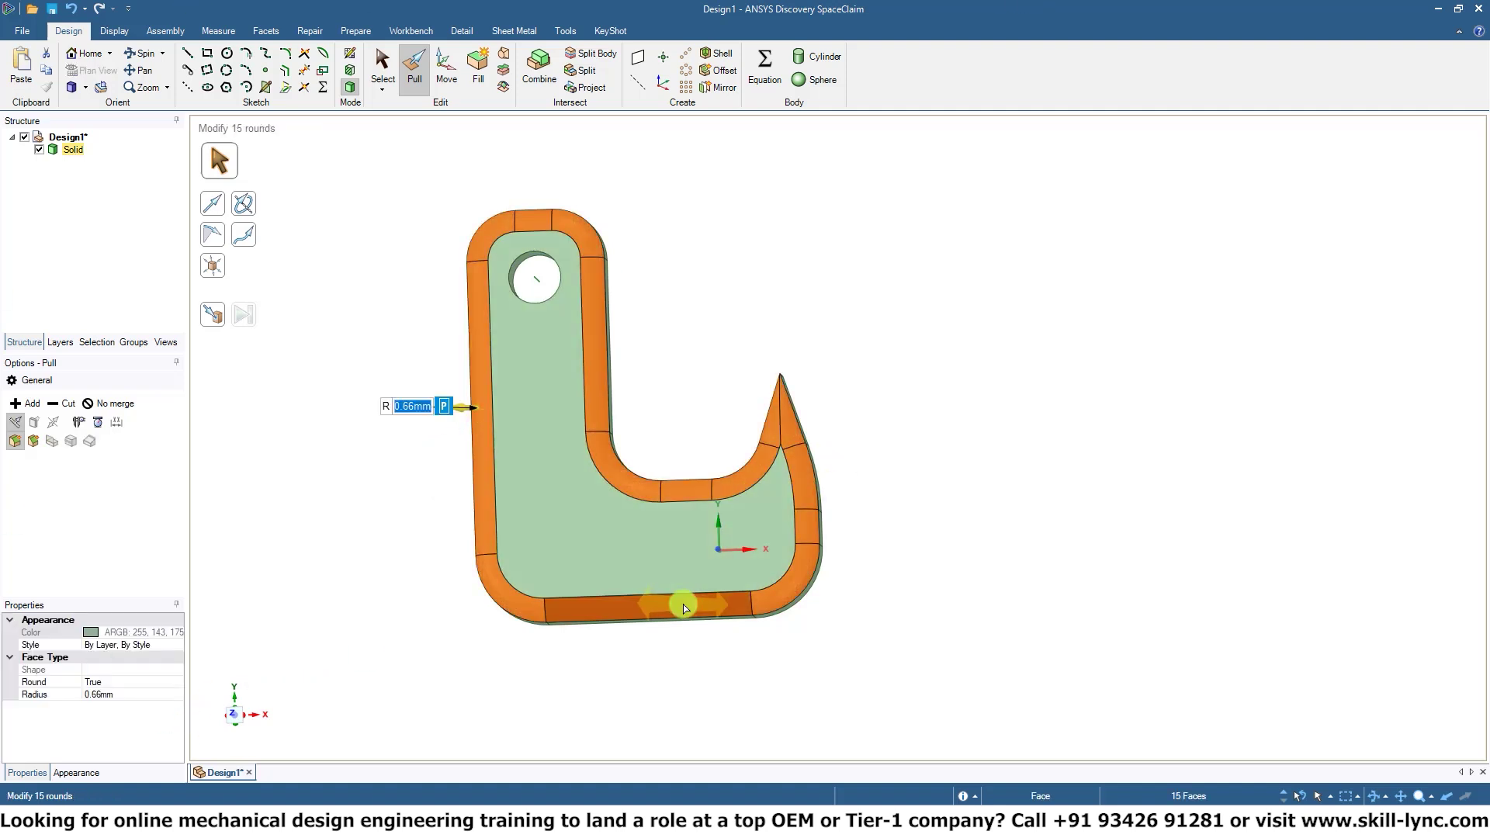
middle_drag(682, 605, 618, 313)
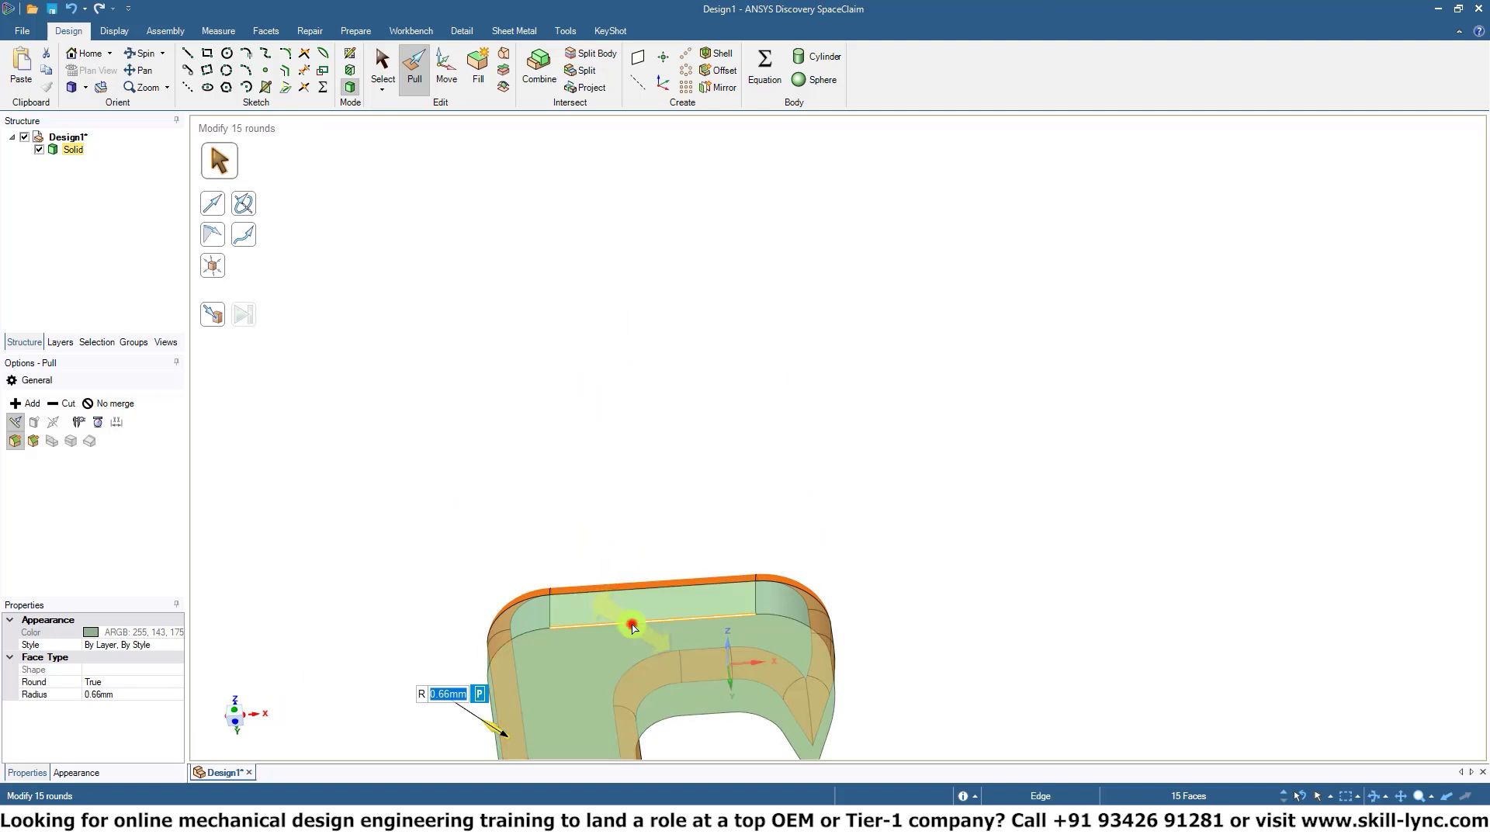
key(Delete)
drag(633, 628, 635, 623)
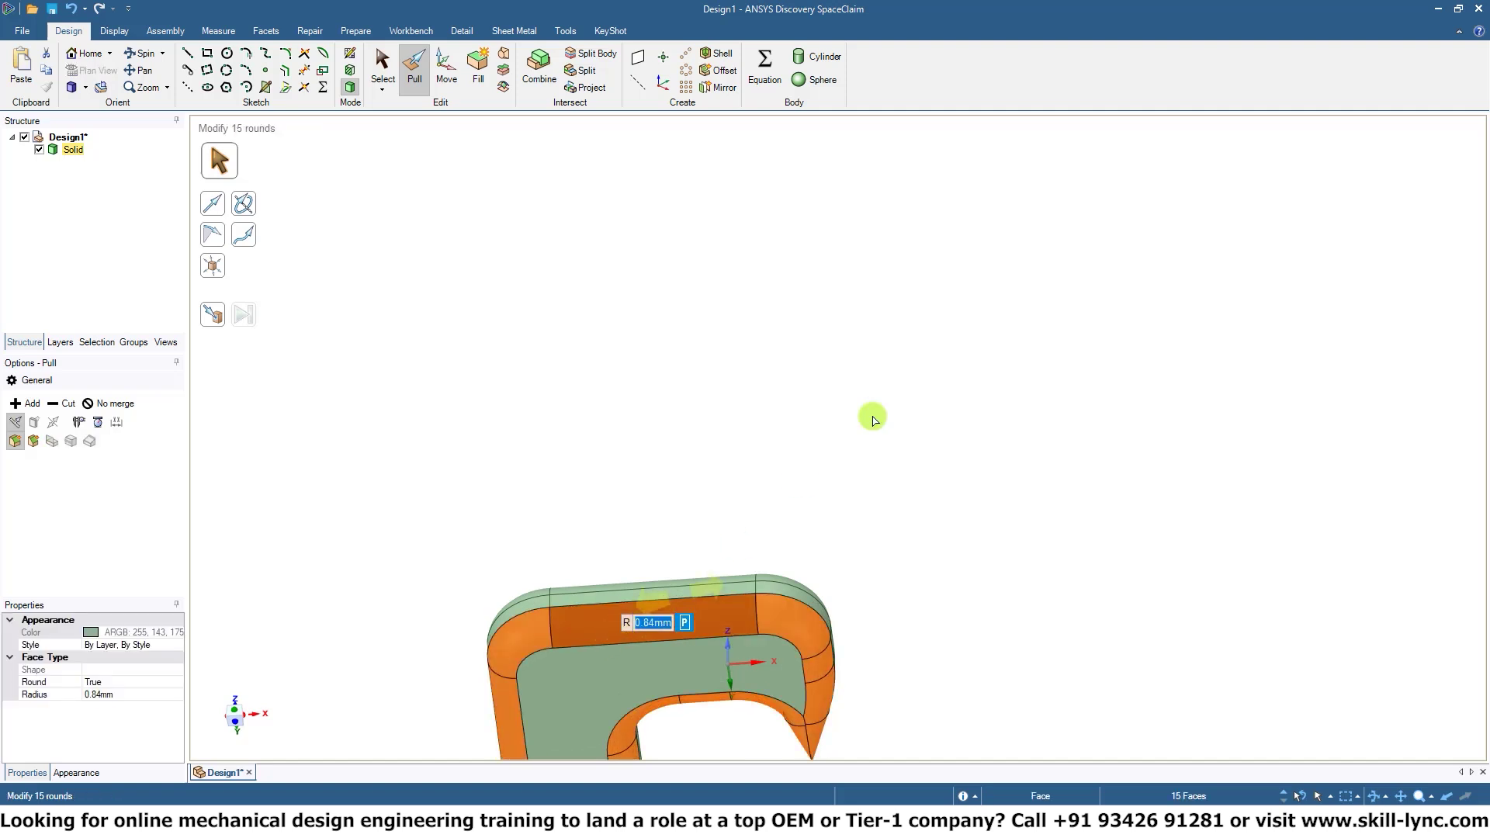
middle_drag(712, 329, 845, 432)
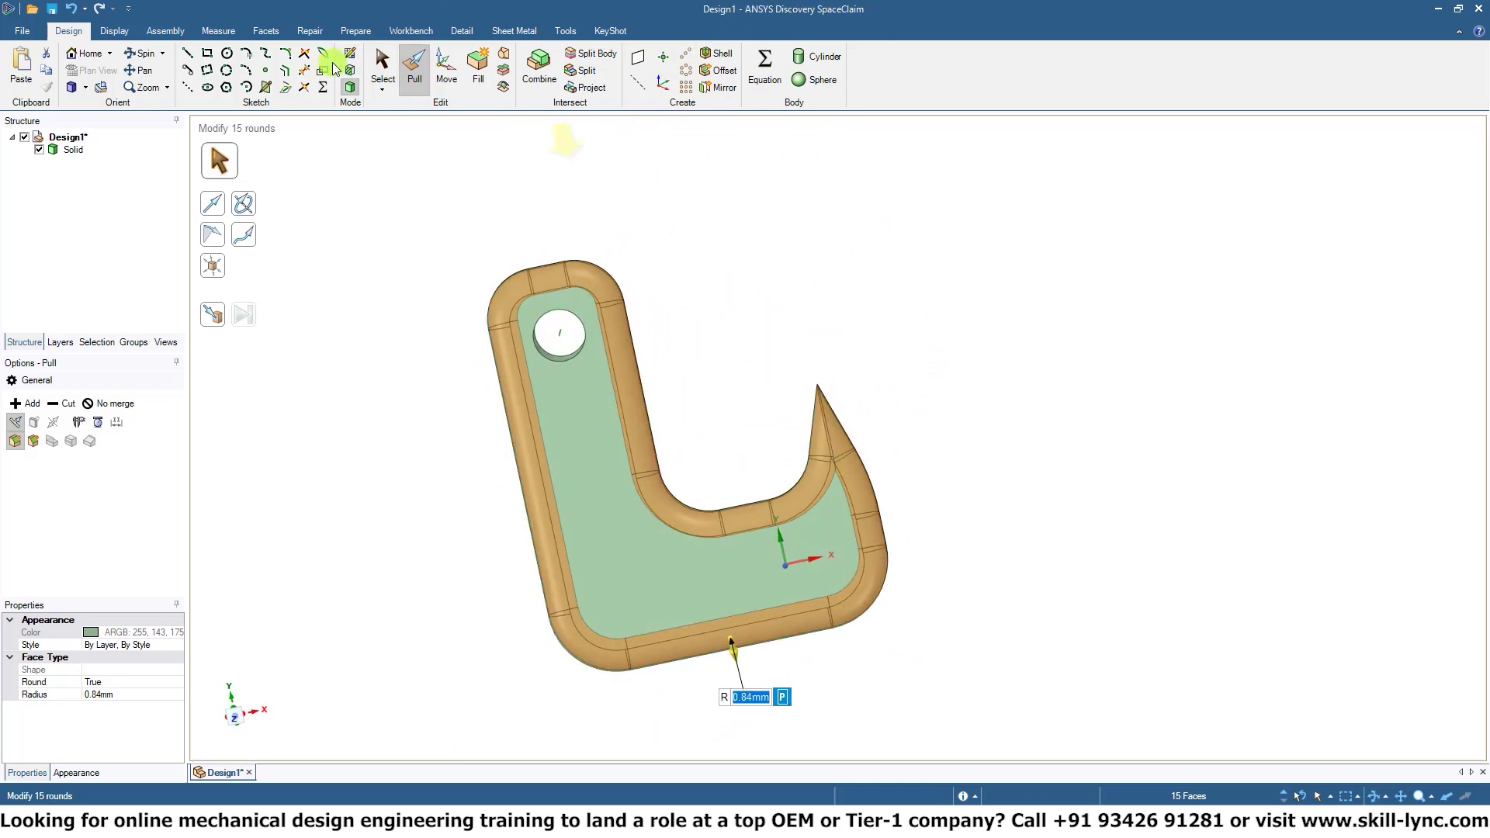
- Inspect the rounded hook from the front, edge-on and at an angle, and pick its flat face and that face's long straight edge
click(383, 68)
middle_drag(657, 621, 612, 561)
click(655, 380)
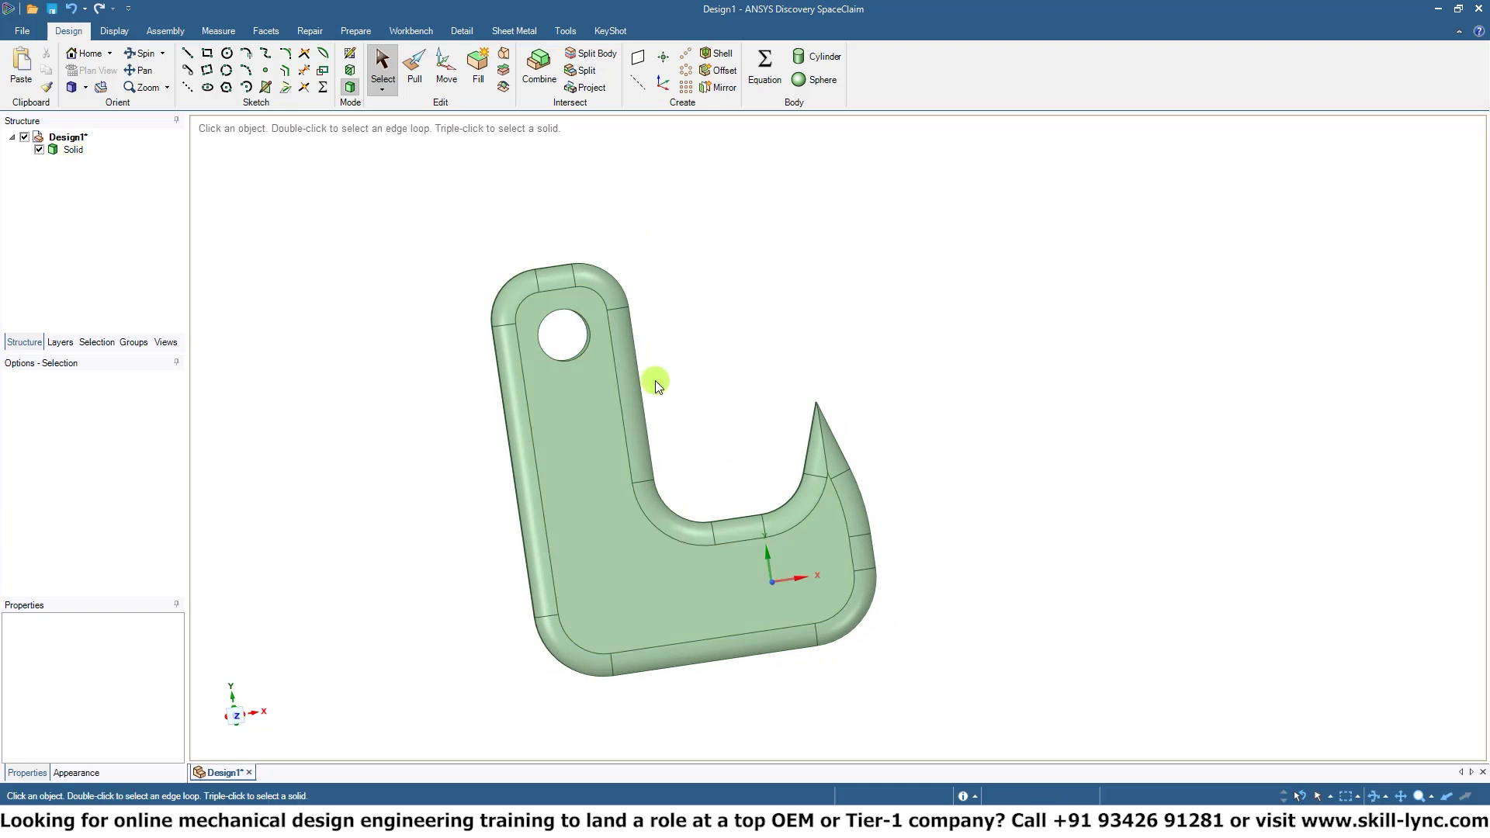
middle_drag(654, 380, 590, 474)
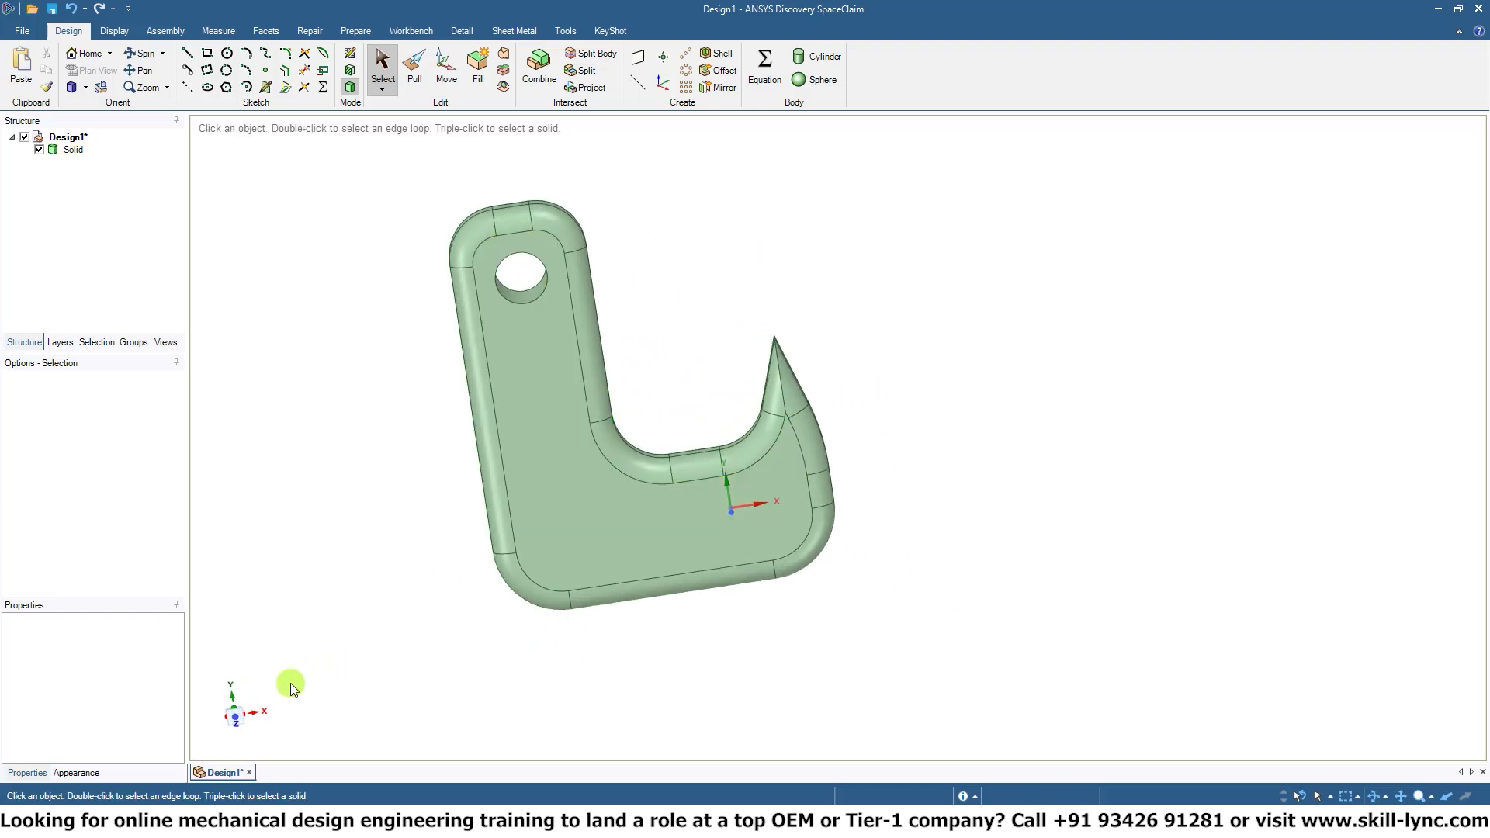
click(235, 714)
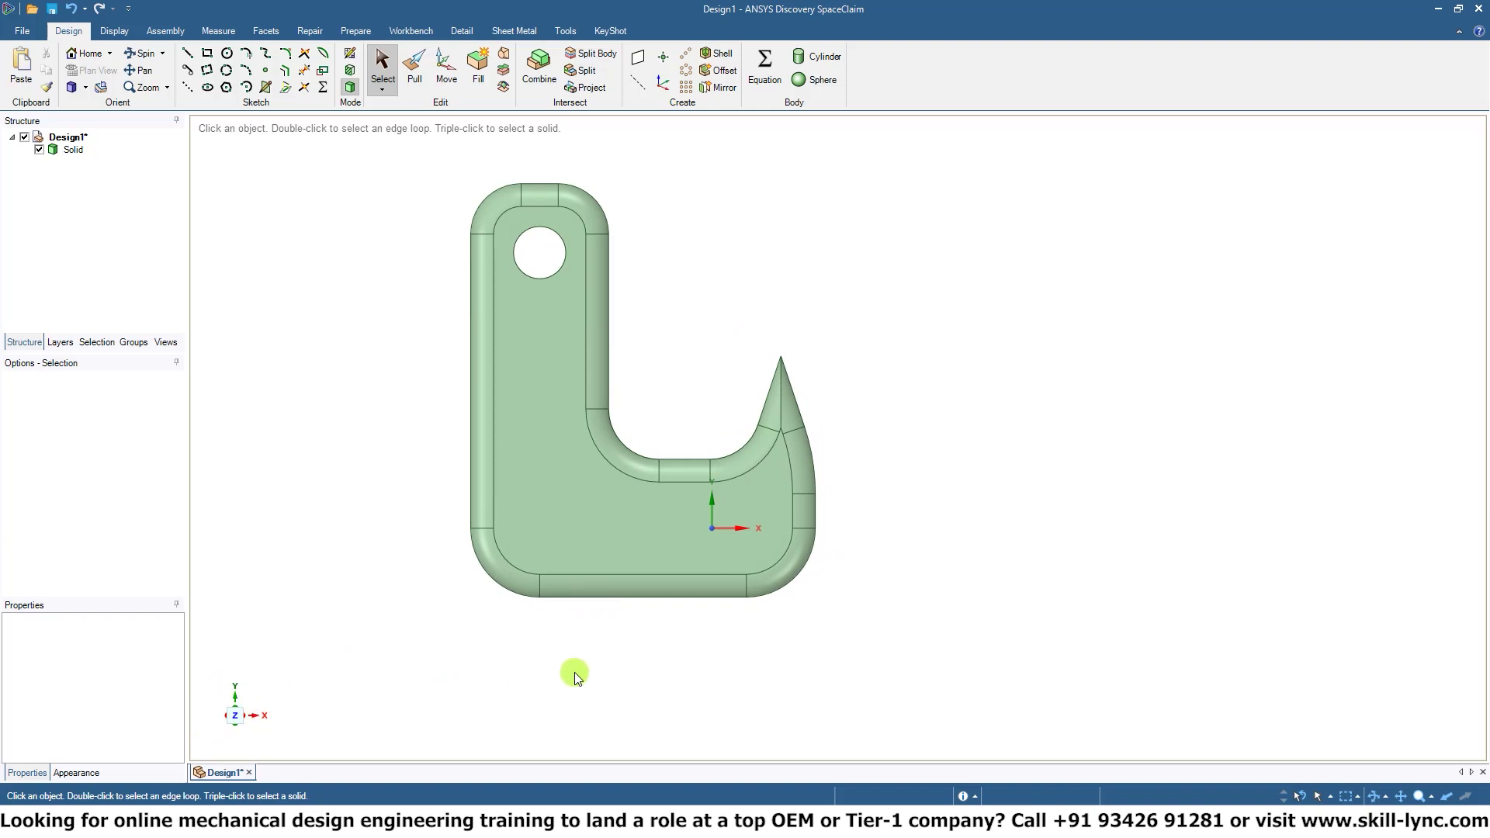
middle_drag(575, 672, 354, 407)
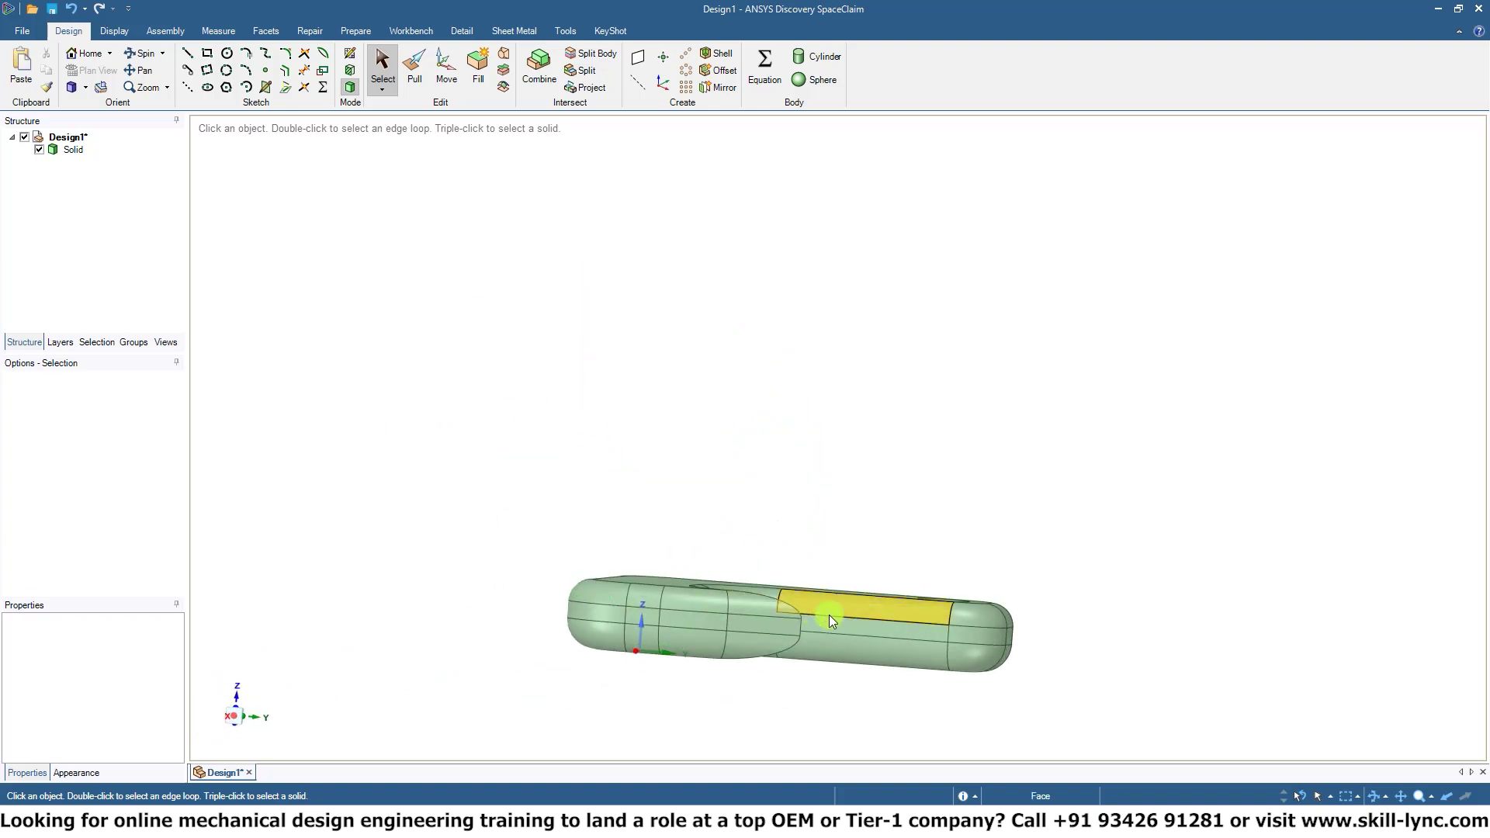
mouse_move(962, 621)
middle_down()
mouse_move(948, 559)
mouse_move(954, 619)
mouse_move(939, 633)
mouse_move(957, 697)
mouse_move(905, 649)
mouse_move(1024, 695)
mouse_move(965, 729)
mouse_move(938, 712)
mouse_move(1064, 688)
mouse_move(845, 435)
mouse_move(605, 455)
mouse_move(604, 291)
mouse_move(626, 463)
mouse_move(558, 389)
mouse_move(541, 324)
middle_up()
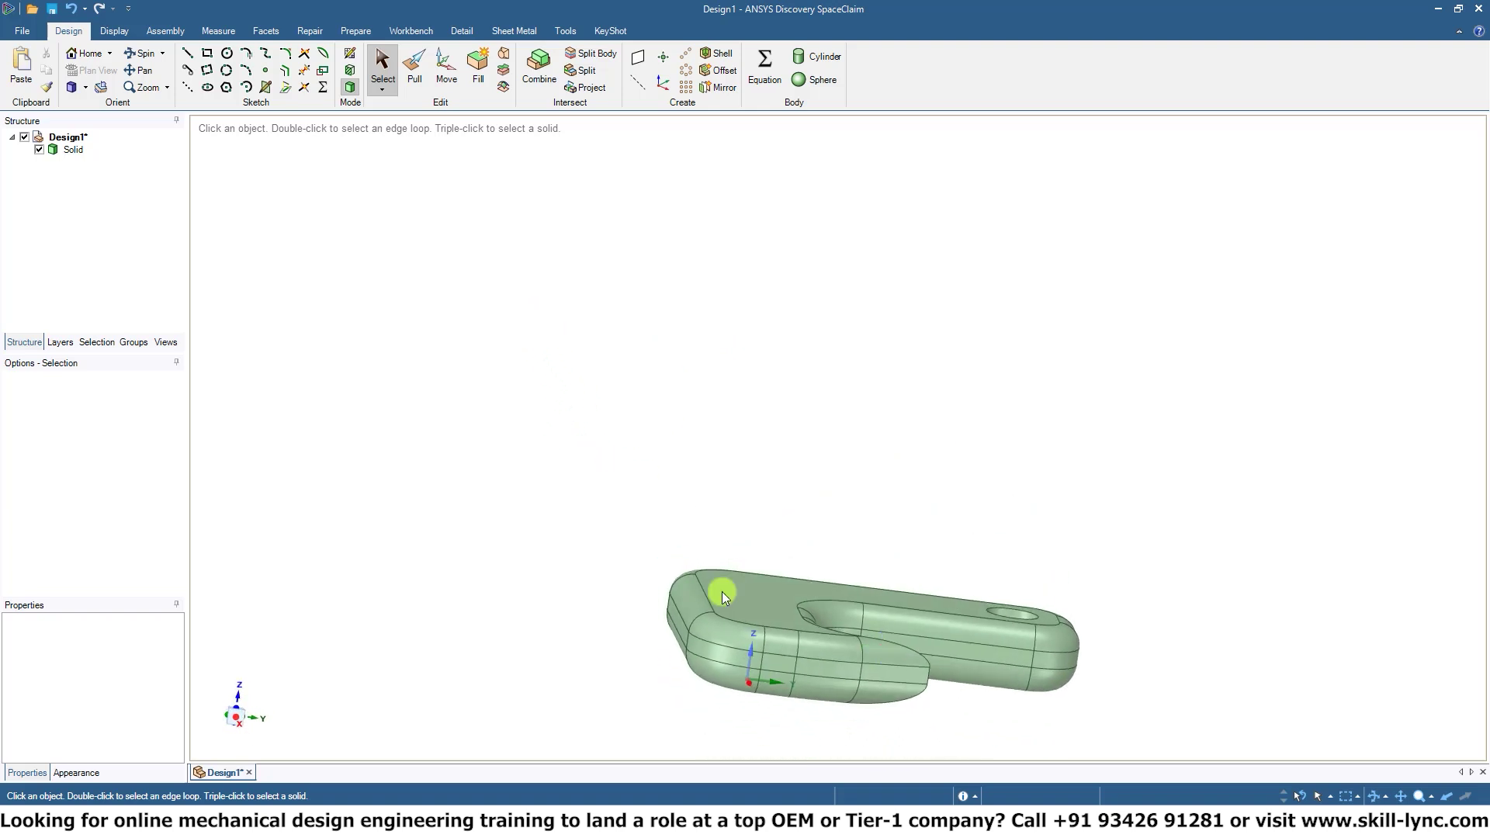
middle_drag(948, 659, 877, 700)
middle_drag(742, 577, 716, 762)
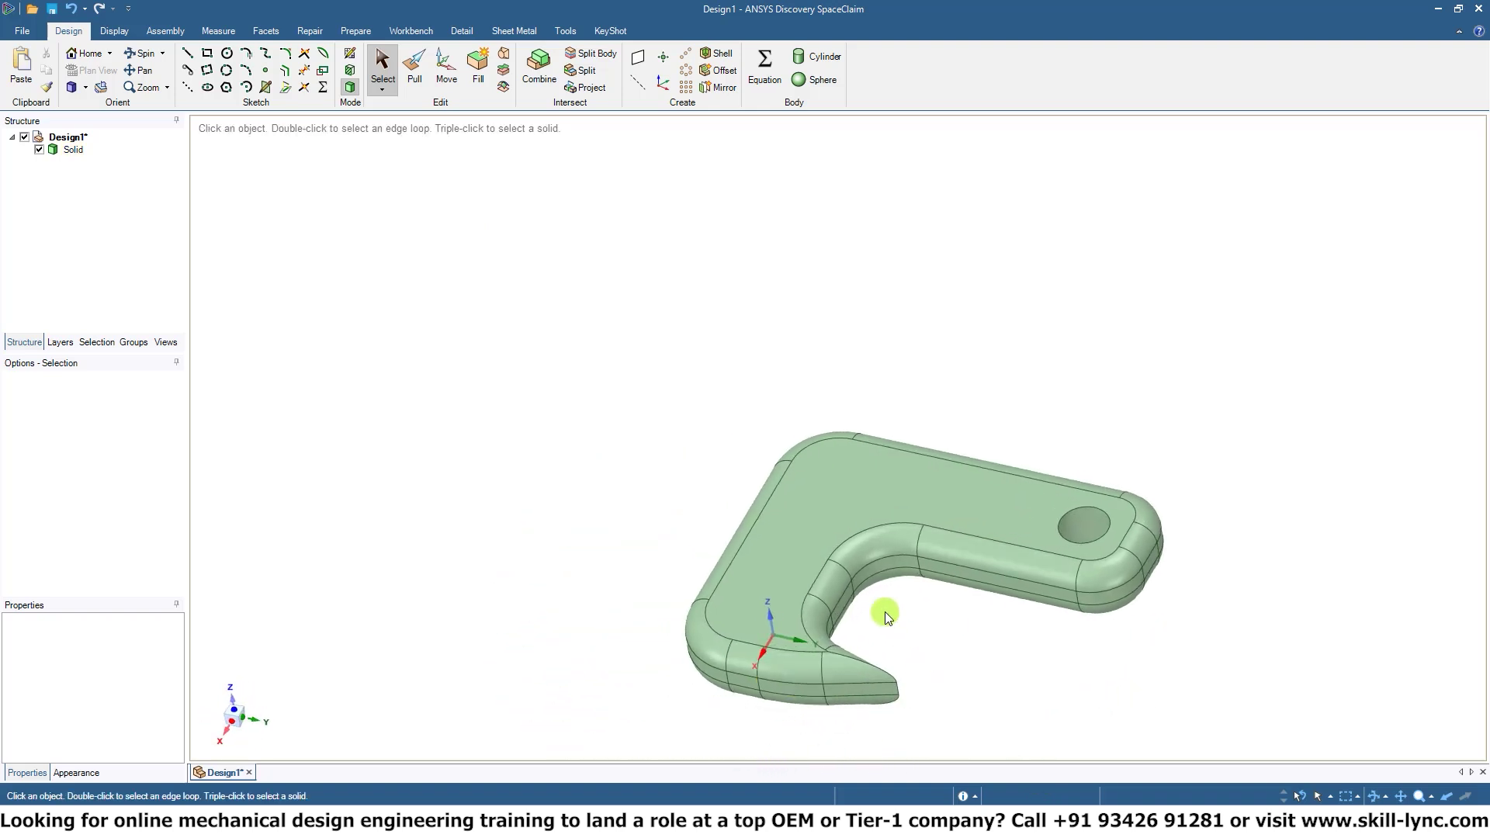
shift+middle_drag(878, 603, 528, 418)
middle_drag(584, 665, 431, 489)
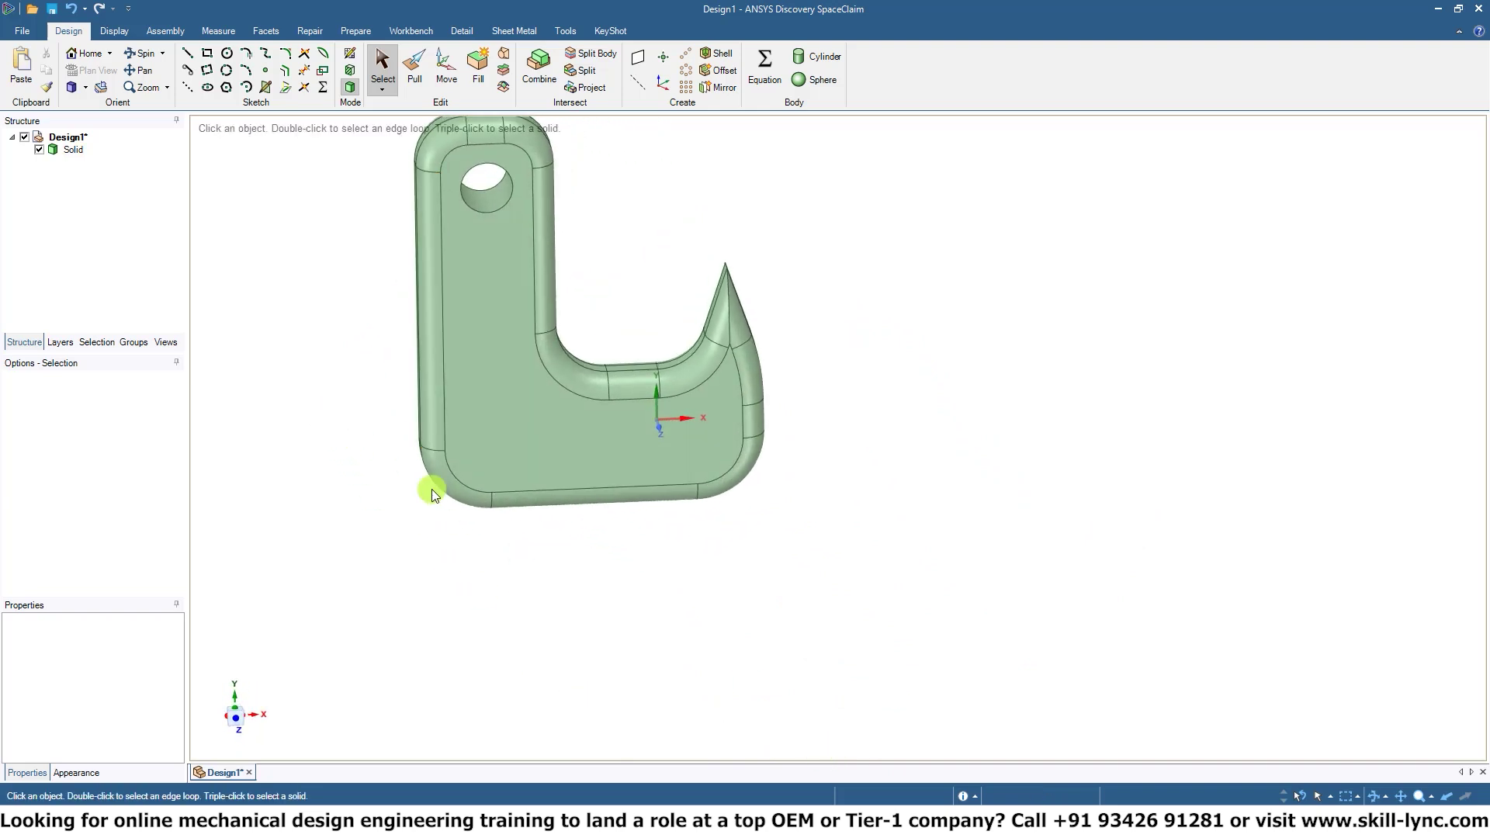
click(515, 408)
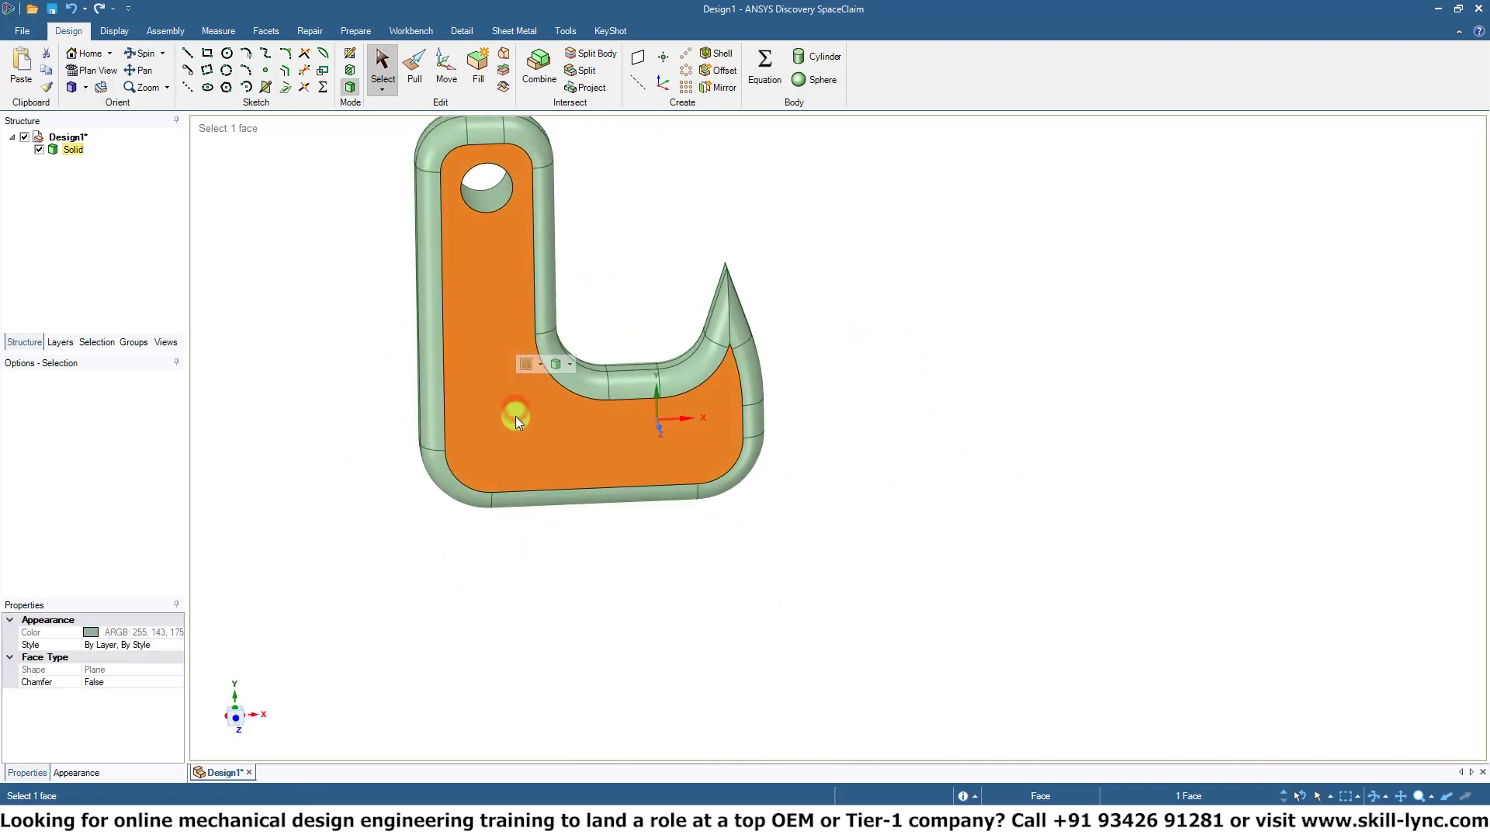
click(444, 392)
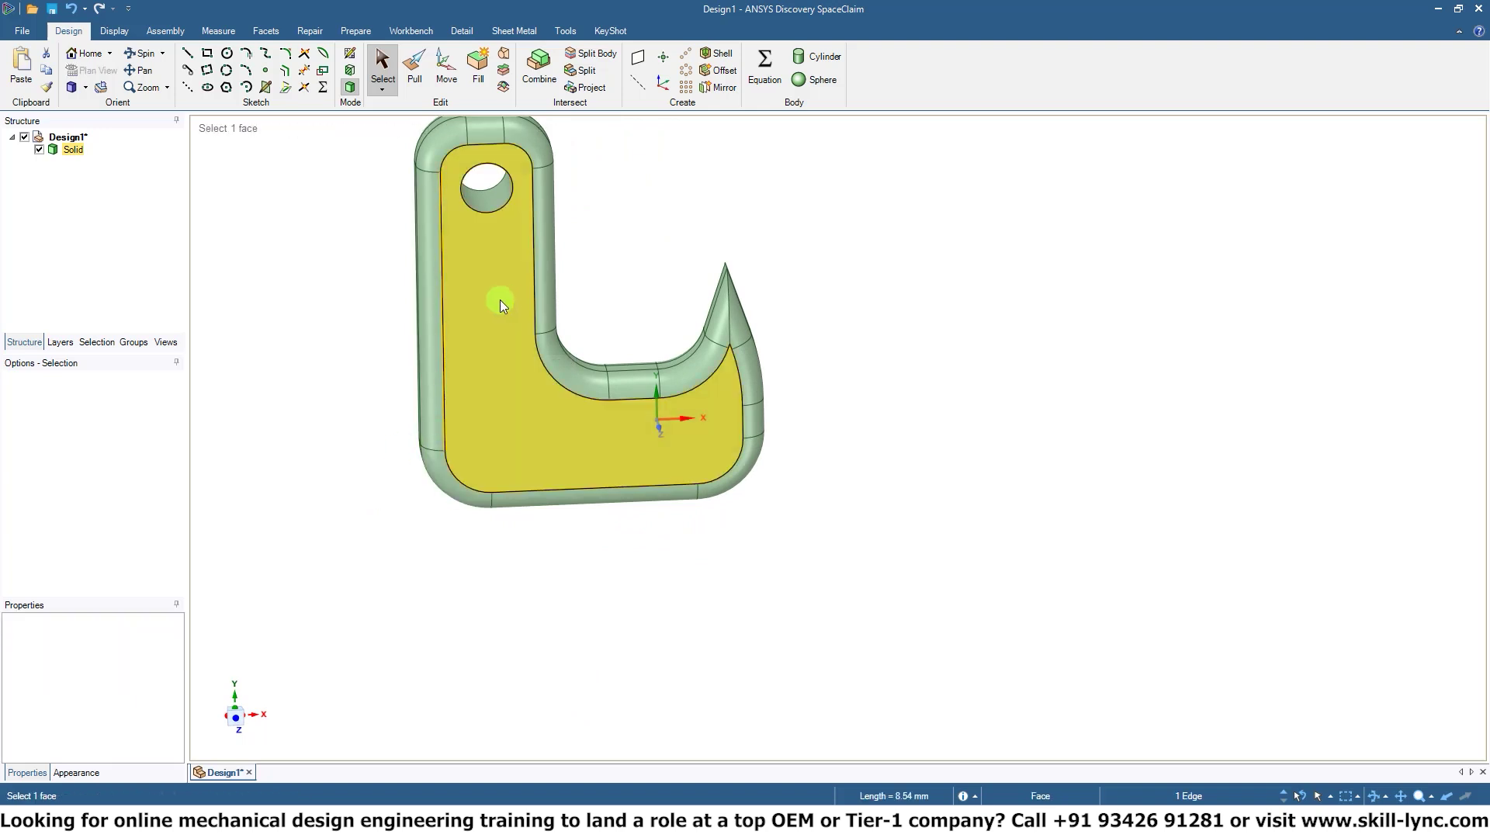
- Select the flat face's edge loop, the flat face alone, and finally the whole hook solid
double_click(444, 316)
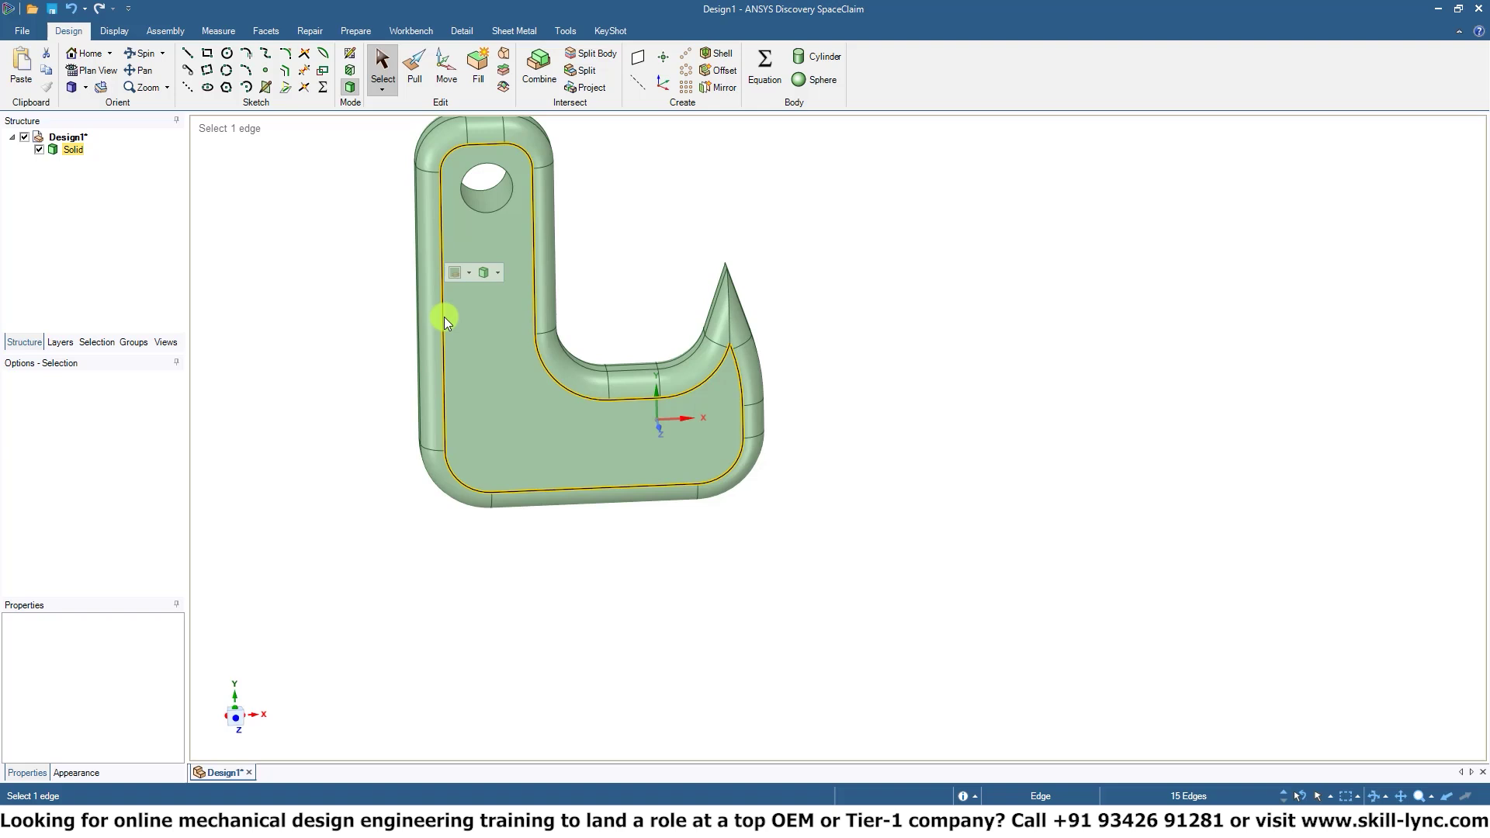
click(490, 349)
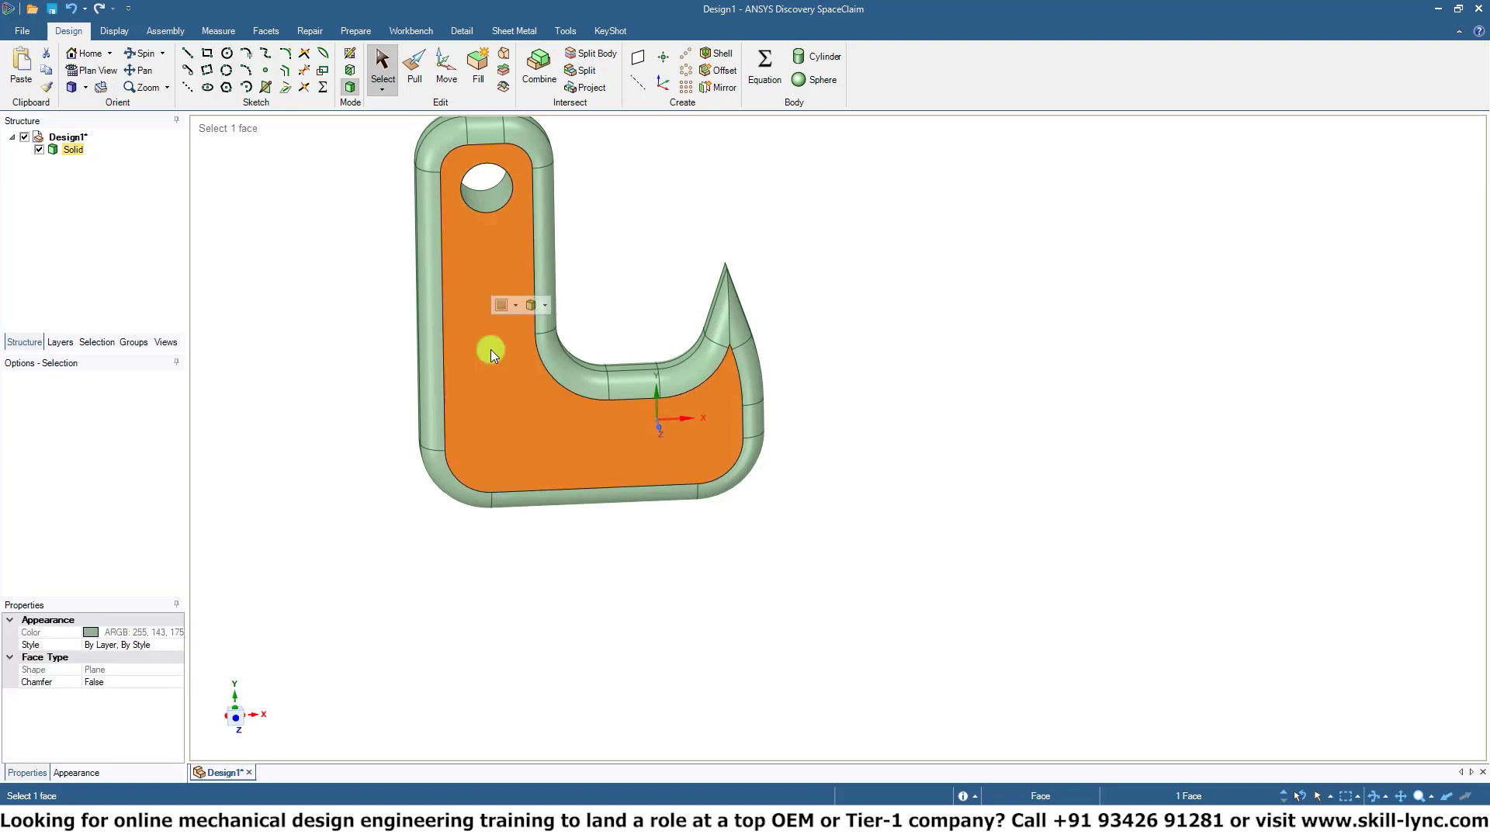
triple_click(490, 349)
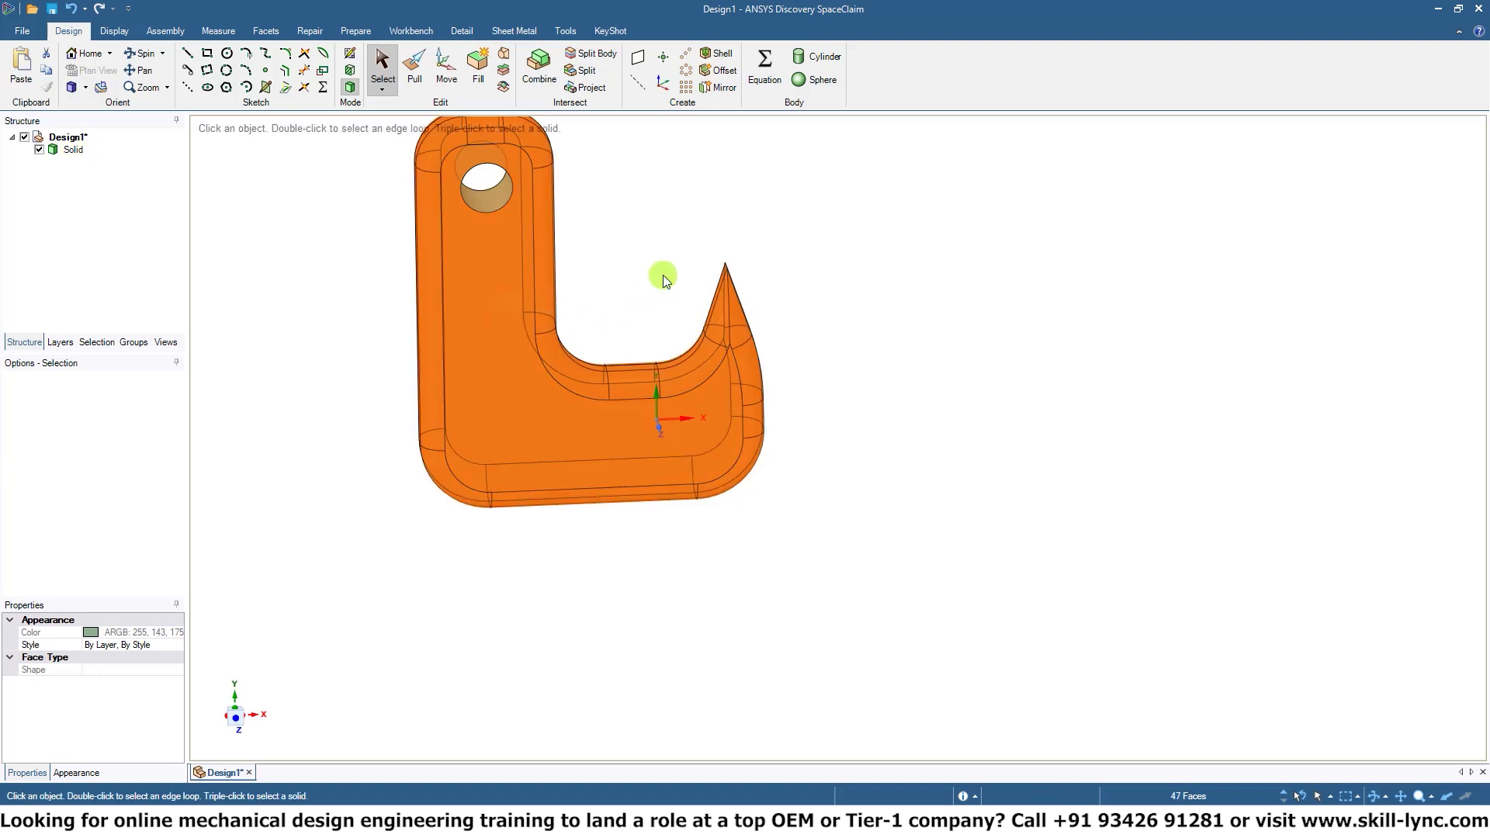
shift+middle_drag(619, 243, 591, 333)
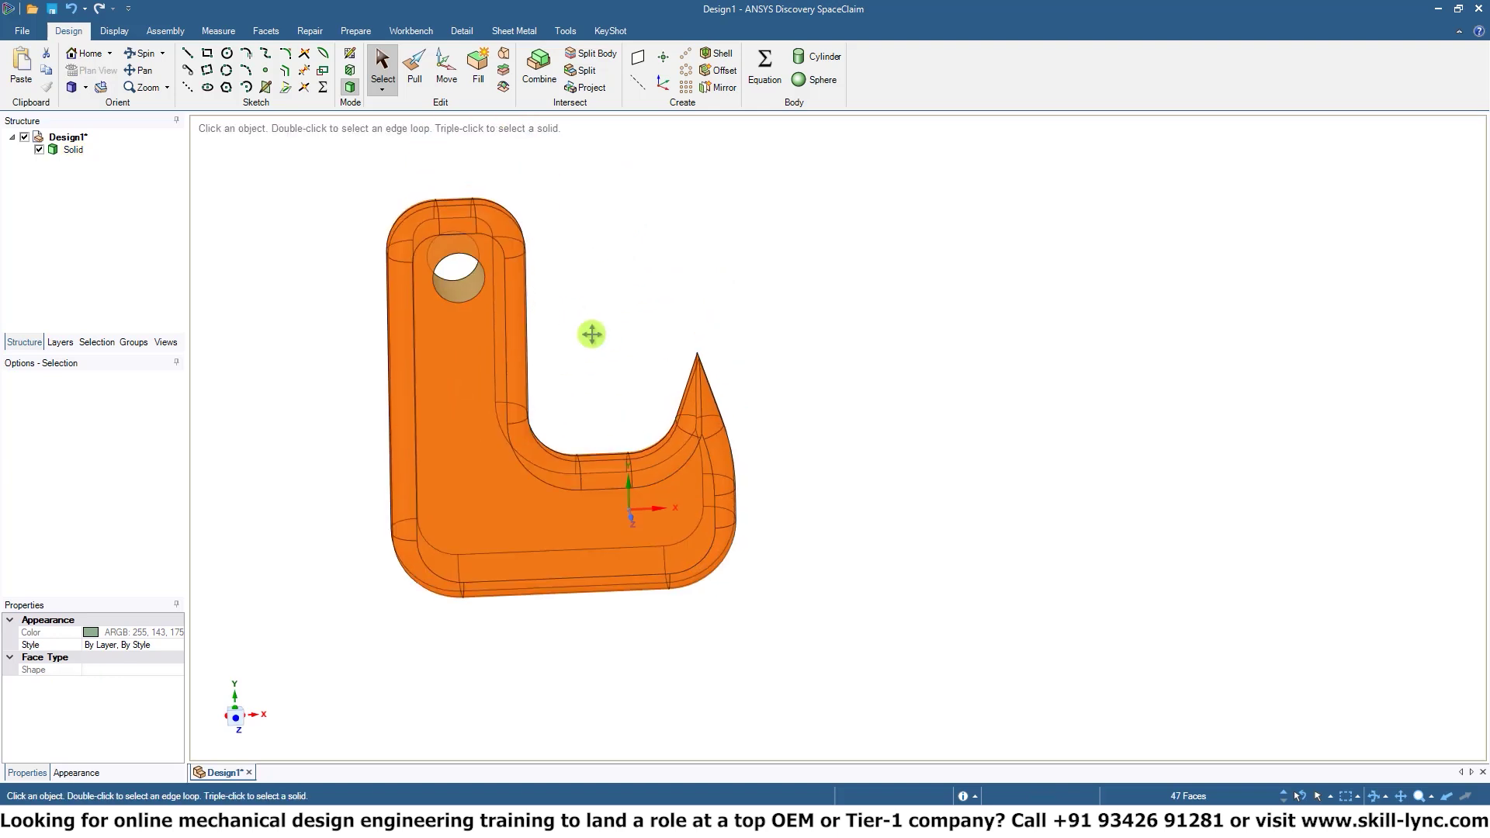
- Rotate the whole hook solid by 90° about the X axis with the Move tool so its shank stands along Z
click(446, 78)
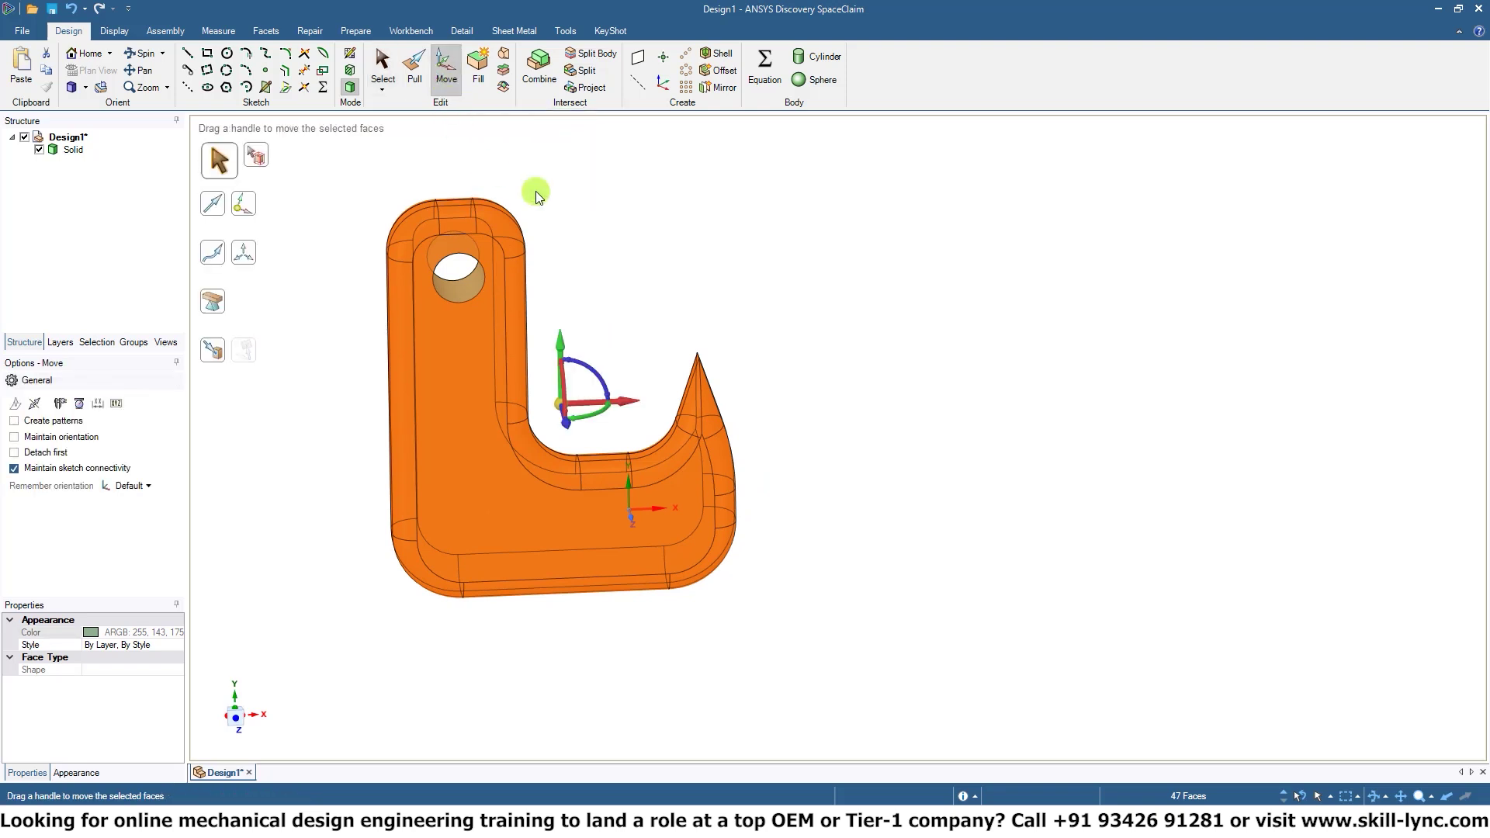
middle_drag(706, 306, 438, 103)
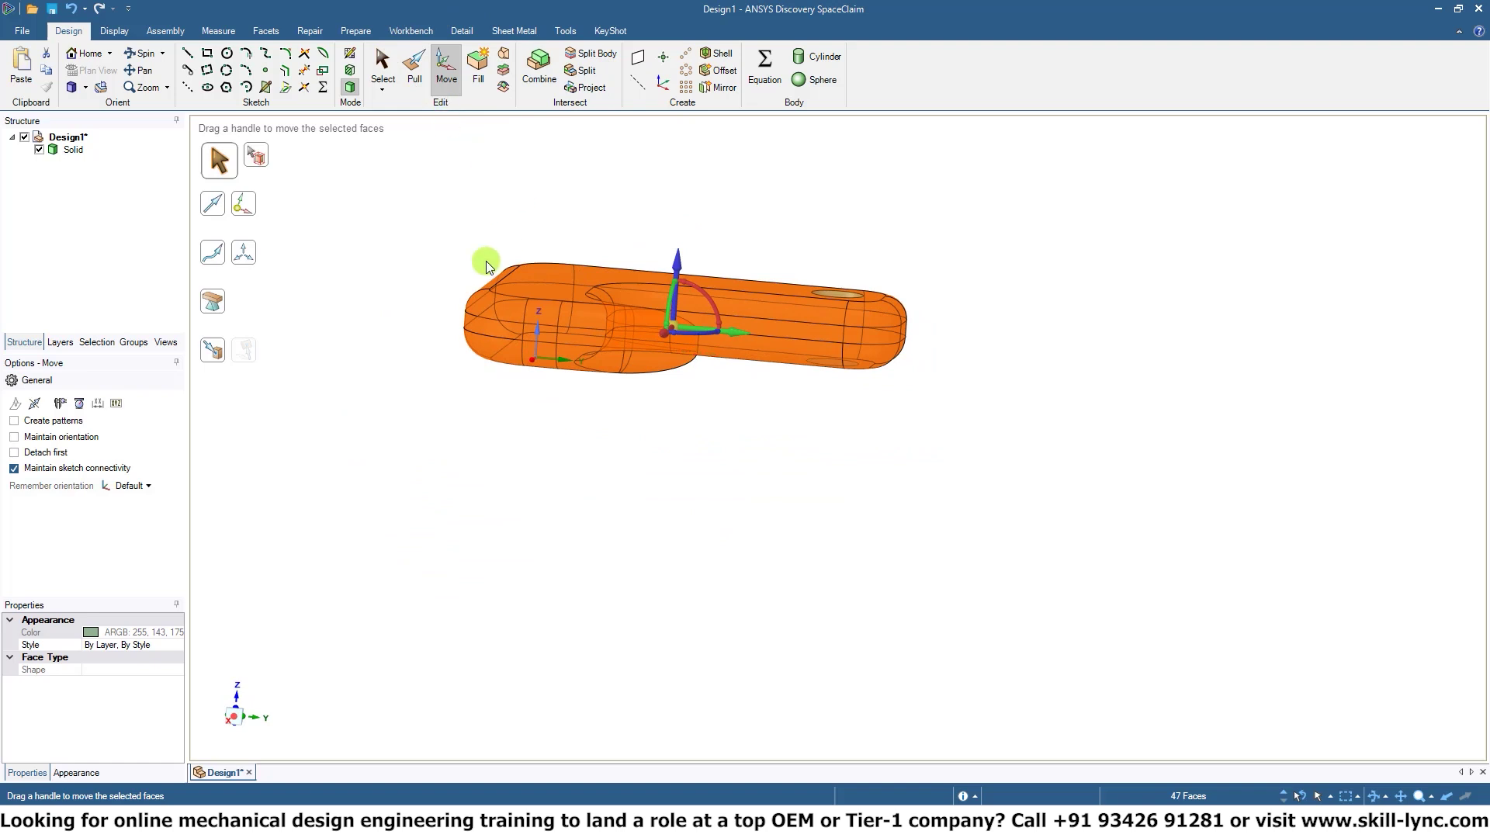
shift+middle_drag(615, 582, 386, 637)
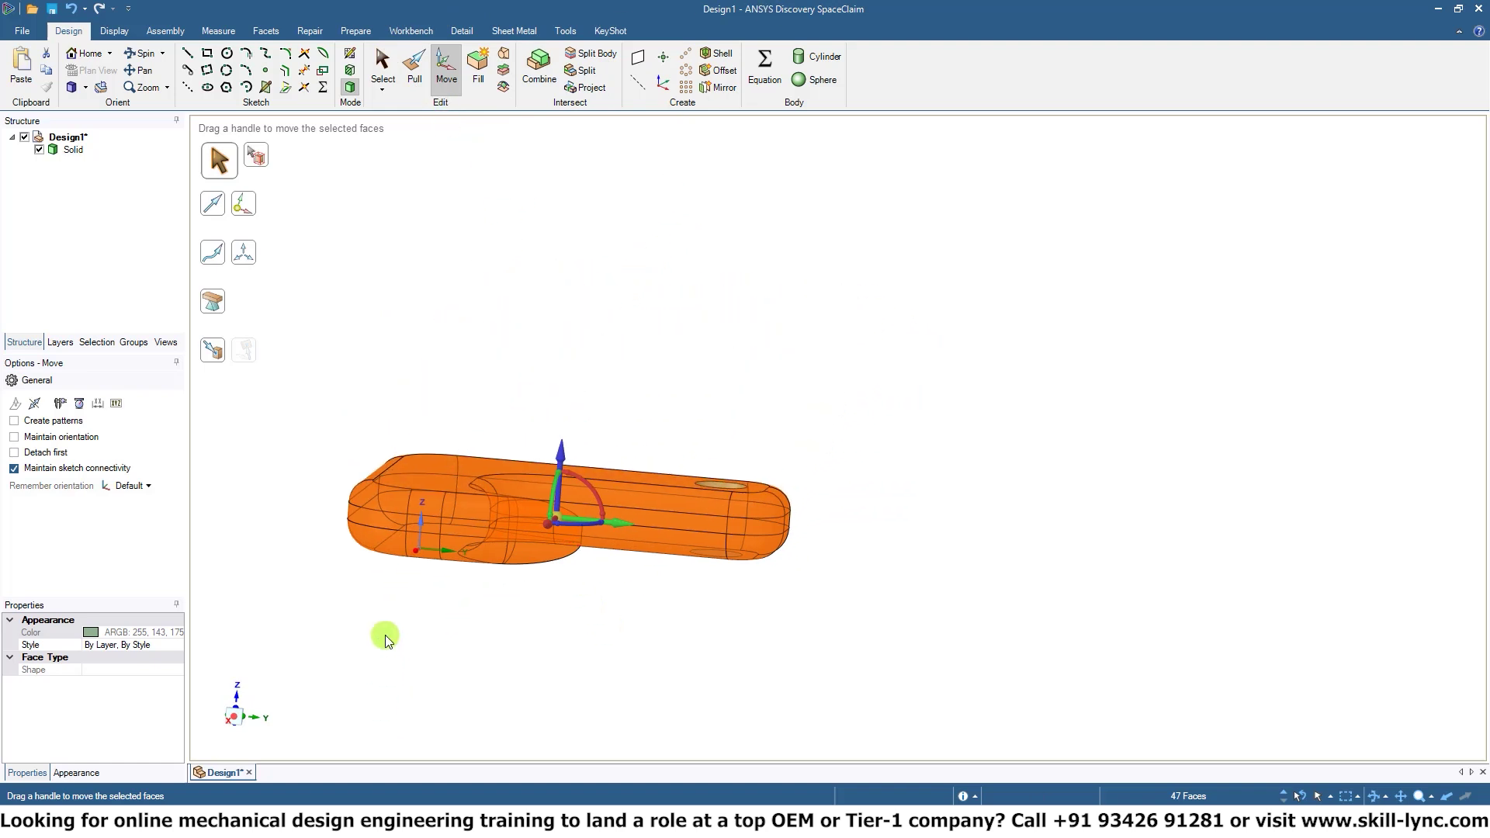
middle_drag(483, 623, 464, 661)
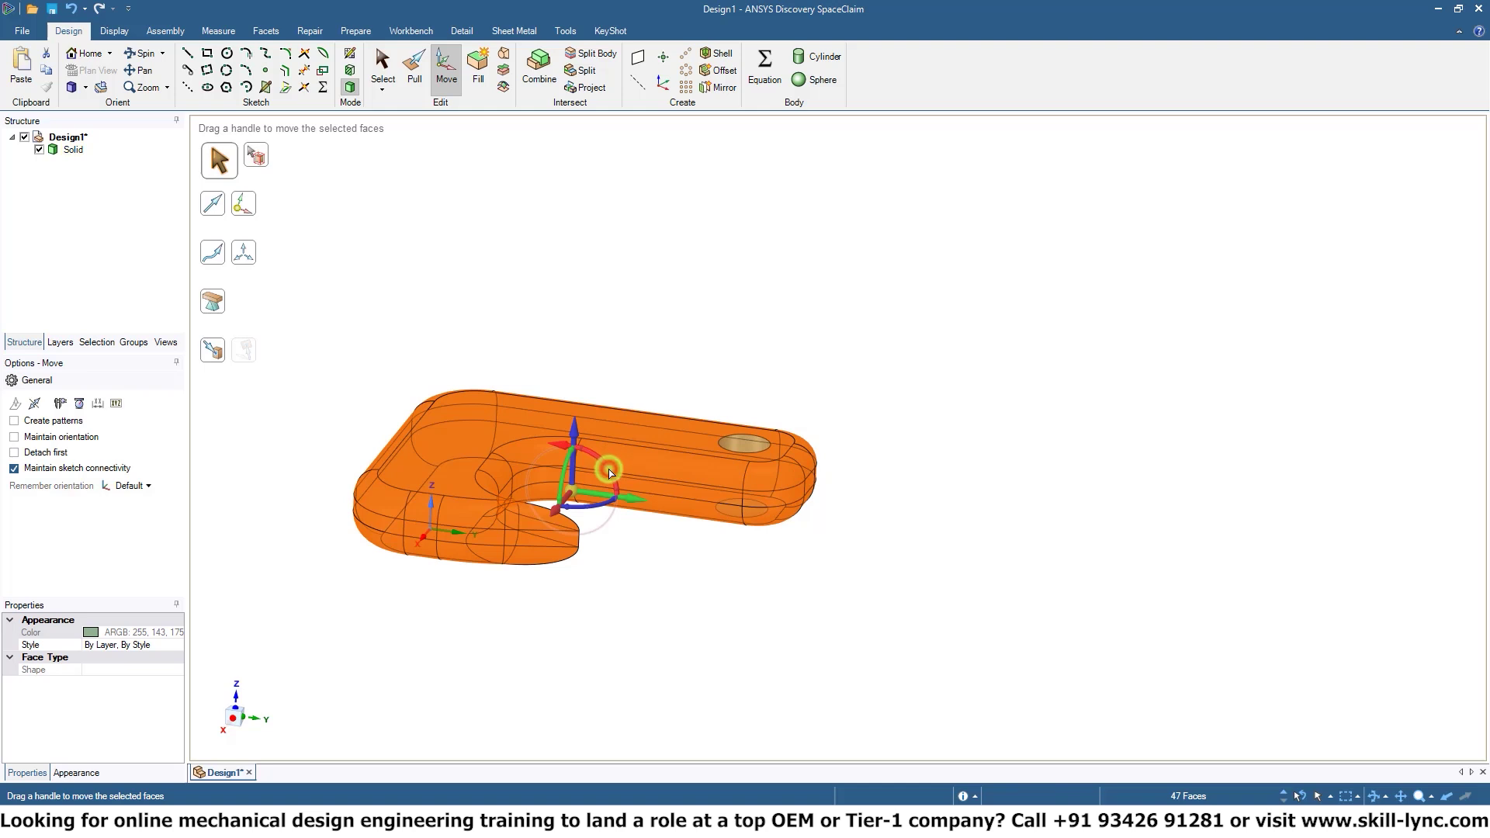
drag(600, 461, 553, 462)
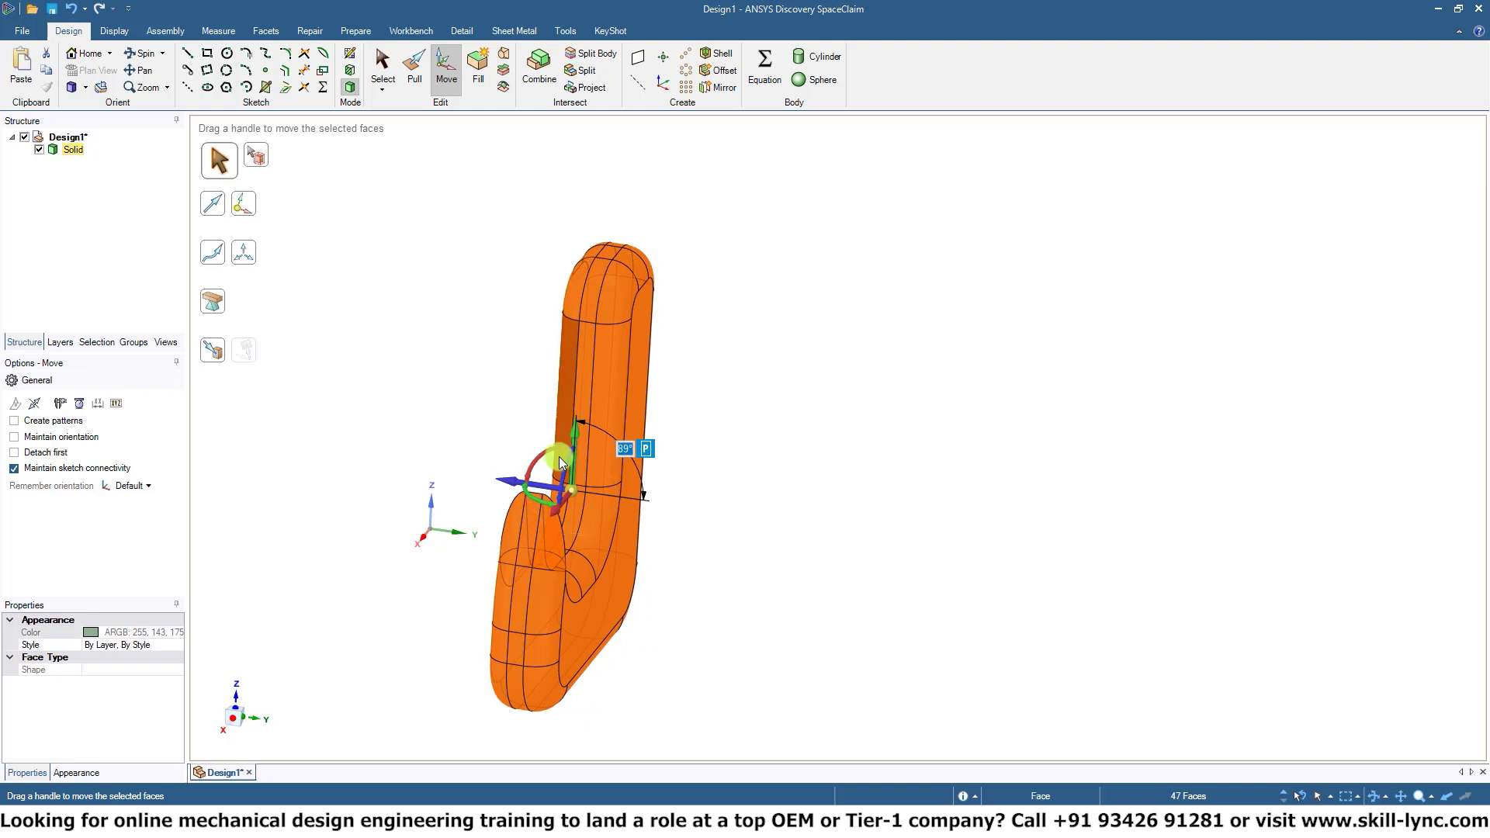
text(90)
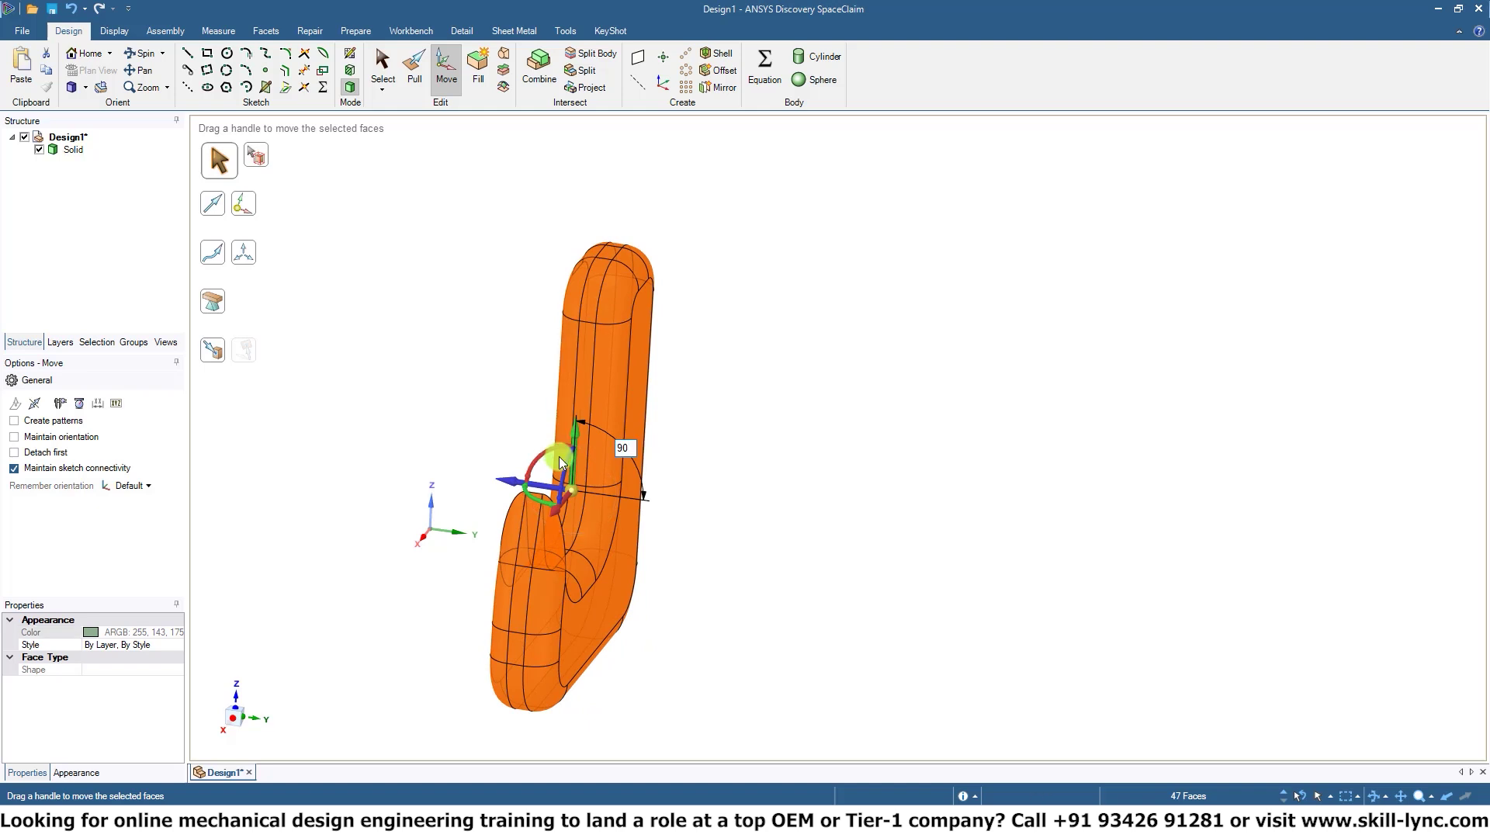
key(Return)
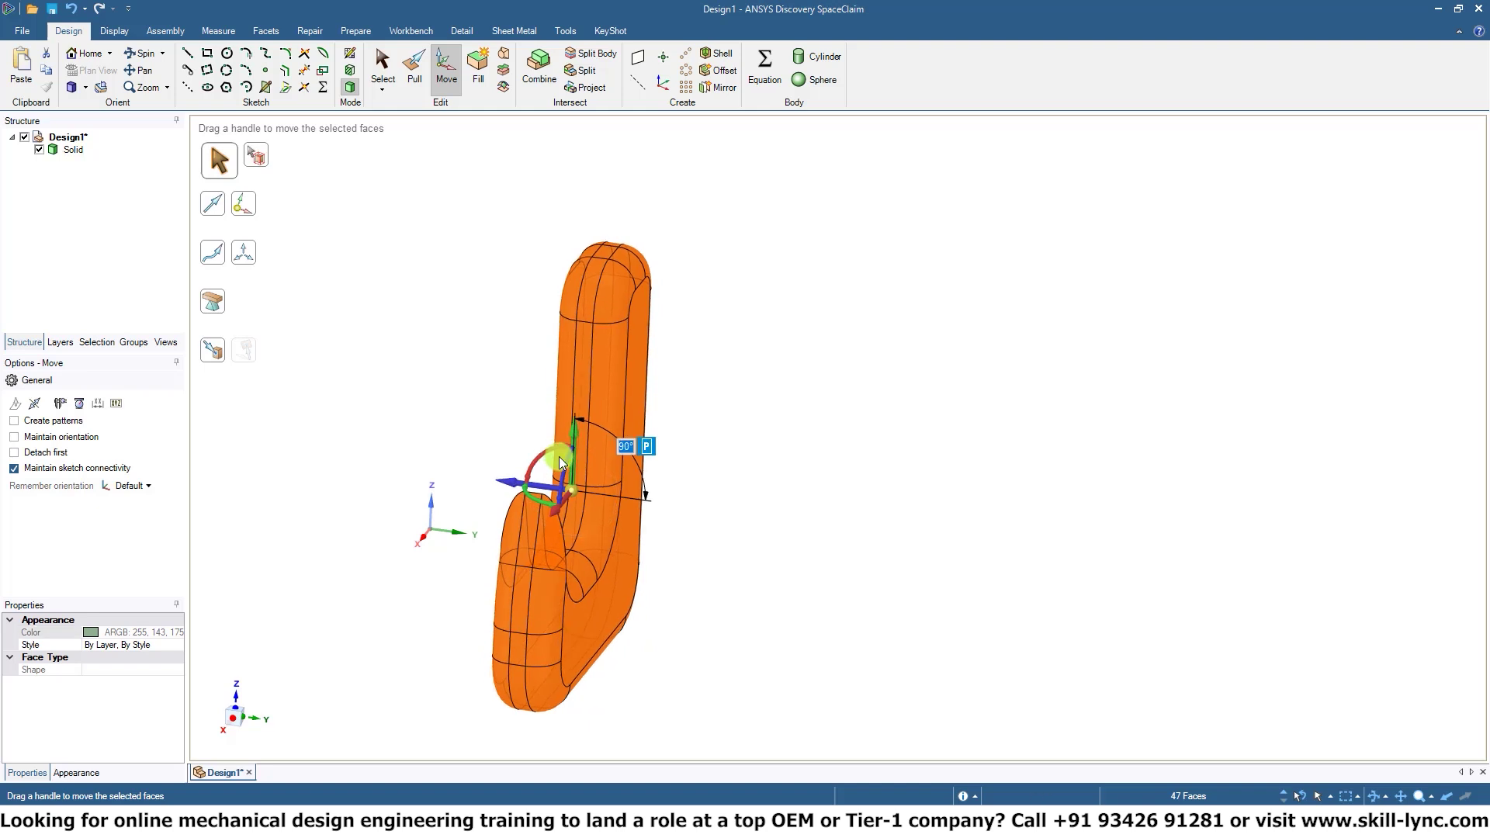
- Deselect the rotated hook and examine it at an angle and straight down the Z axis
middle_drag(697, 599, 1087, 559)
click(1088, 559)
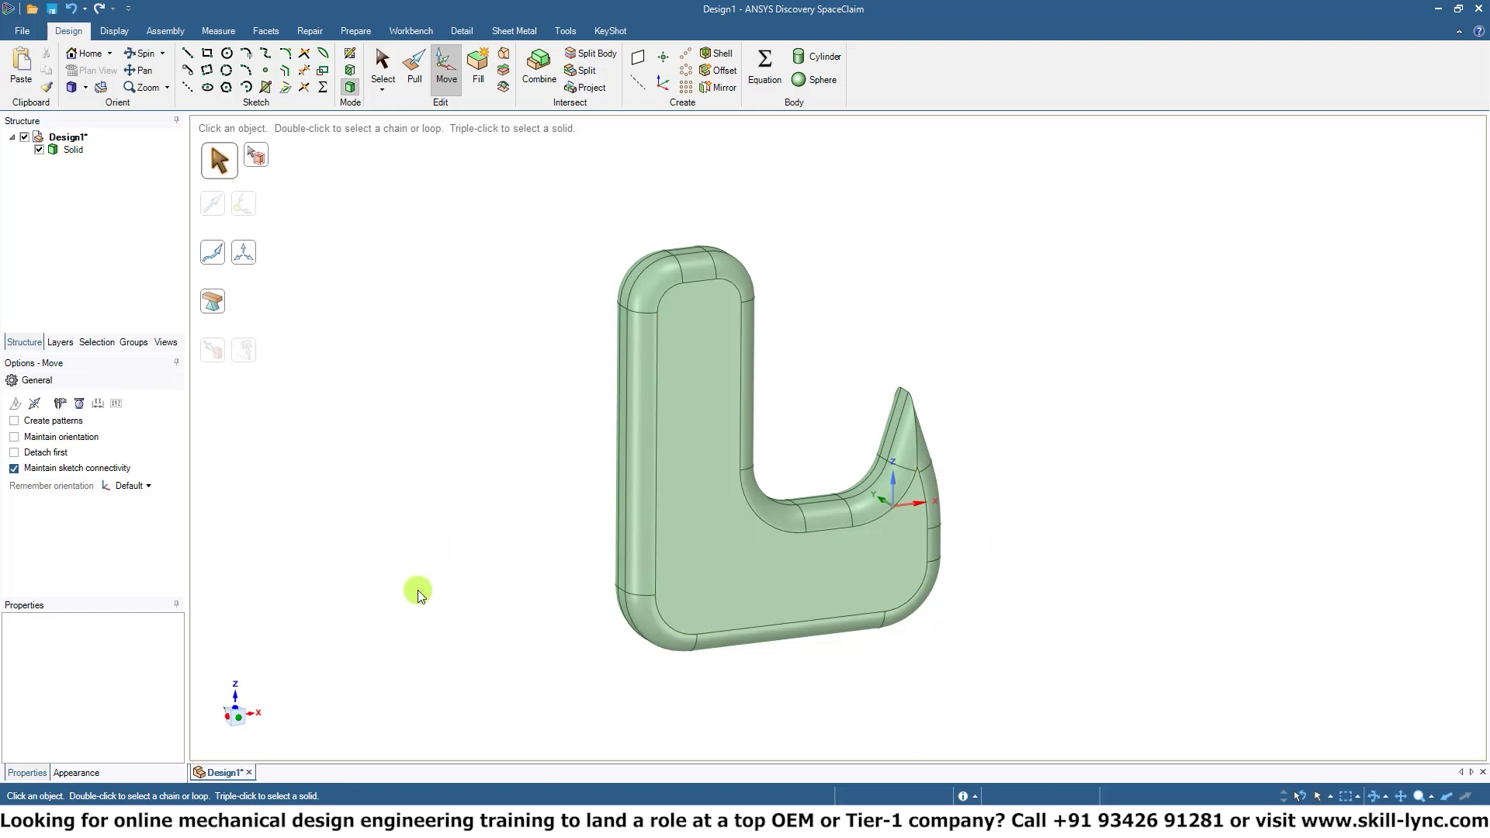
click(238, 701)
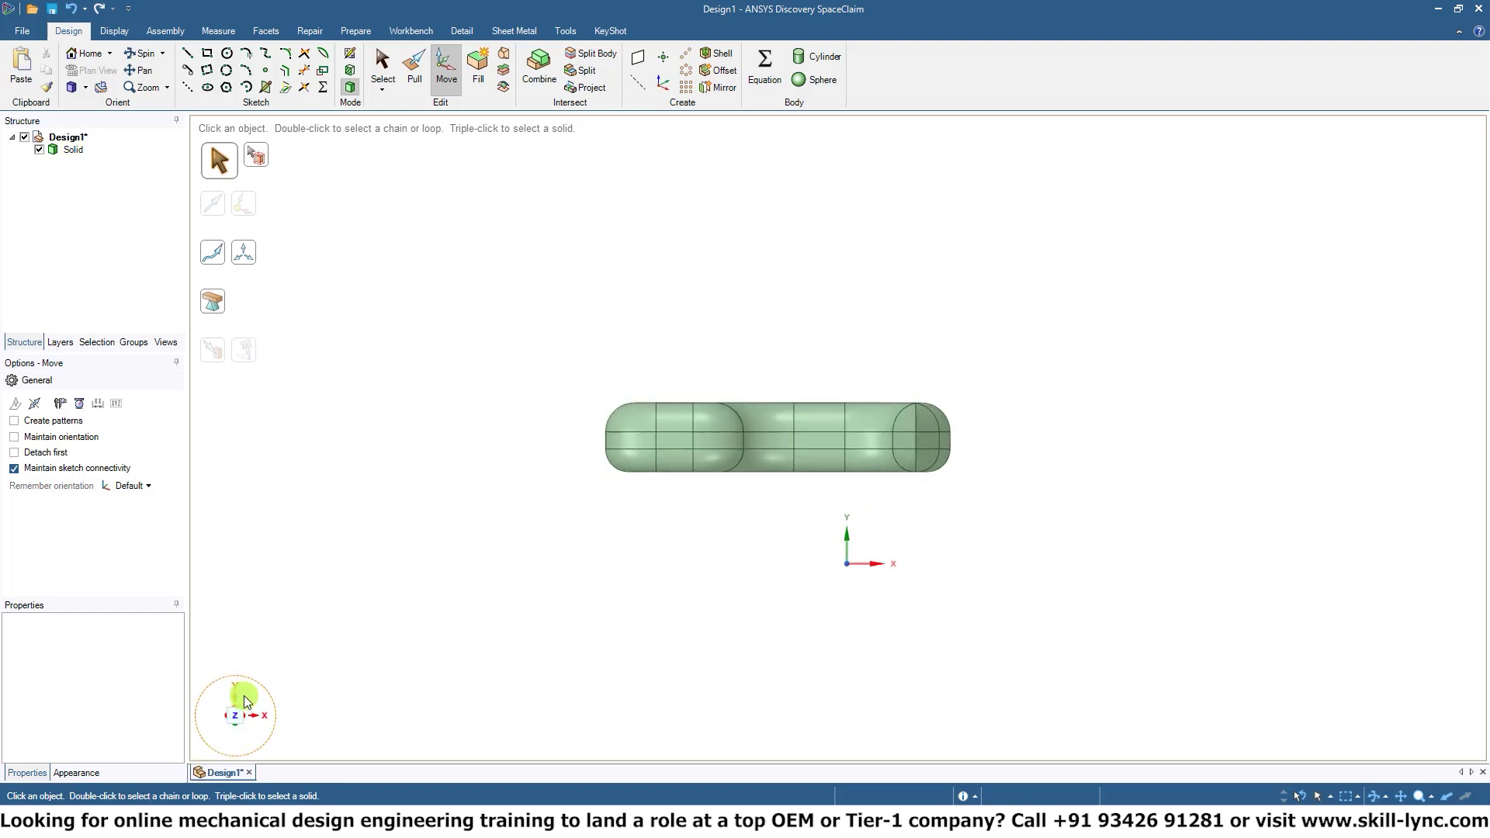